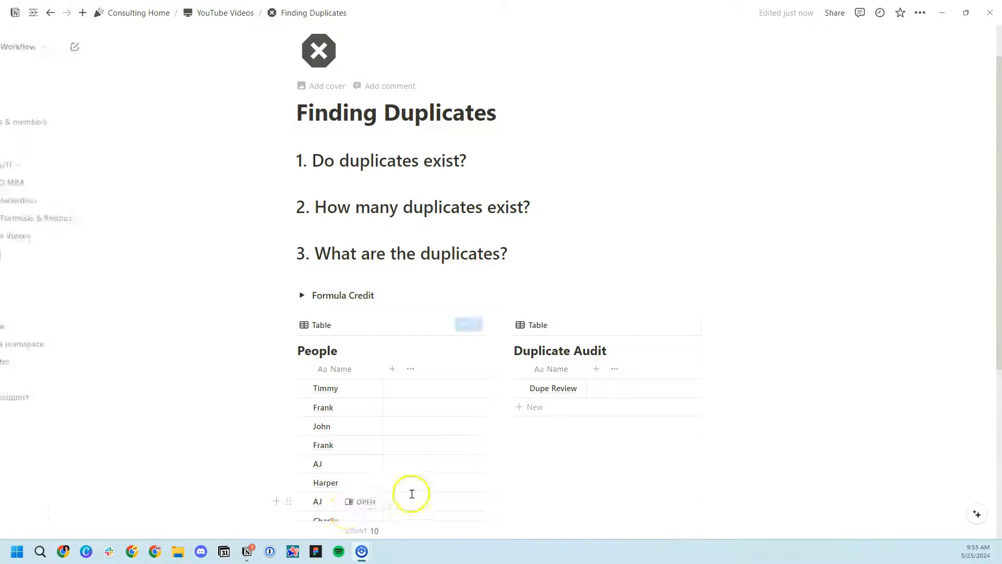
Step: Expand the Formula Credit toggle to view the original duplicate-check formula, then collapse it
{"action": "left_click", "coordinate": [301, 295]}
{"action": "scroll", "coordinate": [295, 289], "scroll_direction": "down", "scroll_amount": 2}
{"action": "left_click_drag", "start_coordinate": [420, 398], "coordinate": [440, 398]}
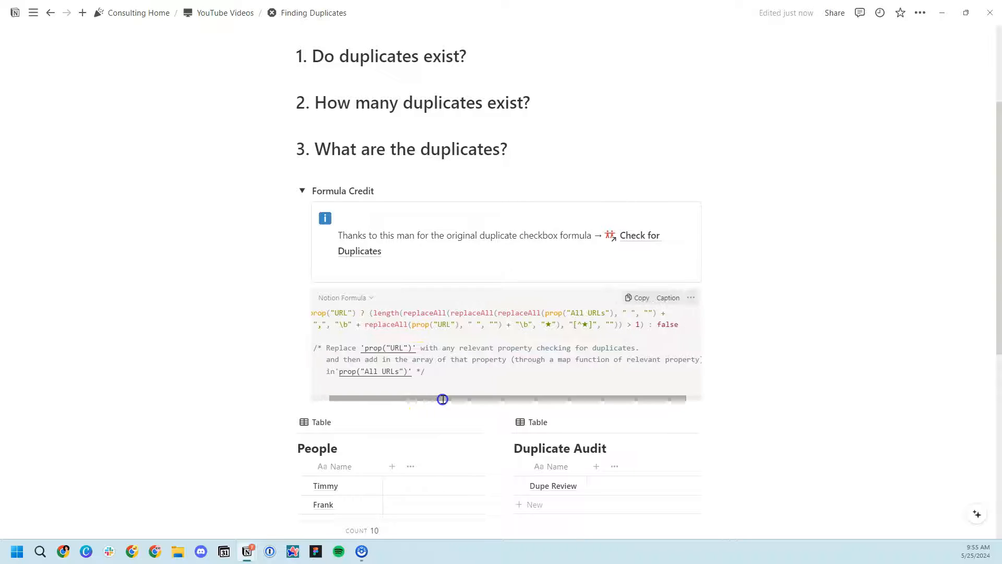
{"action": "right_click", "coordinate": [418, 399]}
{"action": "left_click", "coordinate": [414, 398]}
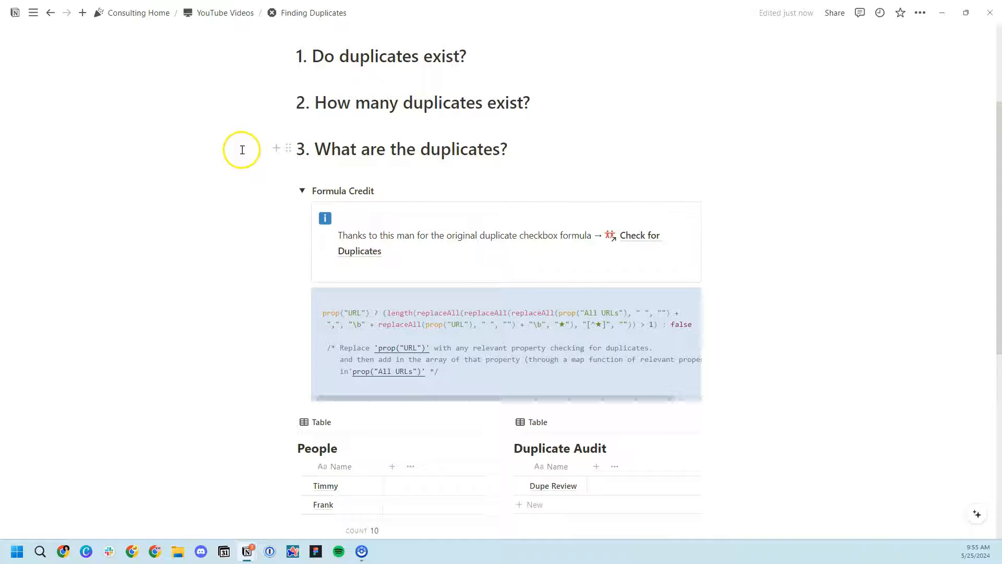
{"action": "left_click", "coordinate": [301, 190]}
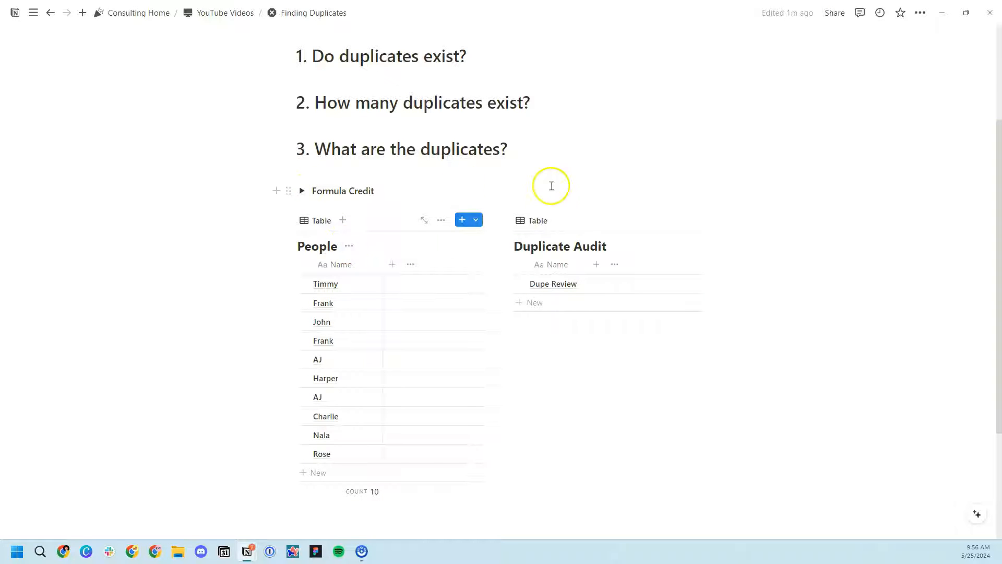
Step: Add a two-way relation property between the People and Duplicate Audit tables
{"action": "left_click", "coordinate": [392, 264]}
{"action": "scroll", "coordinate": [516, 368], "scroll_direction": "down", "scroll_amount": 3}
{"action": "left_click", "coordinate": [523, 499]}
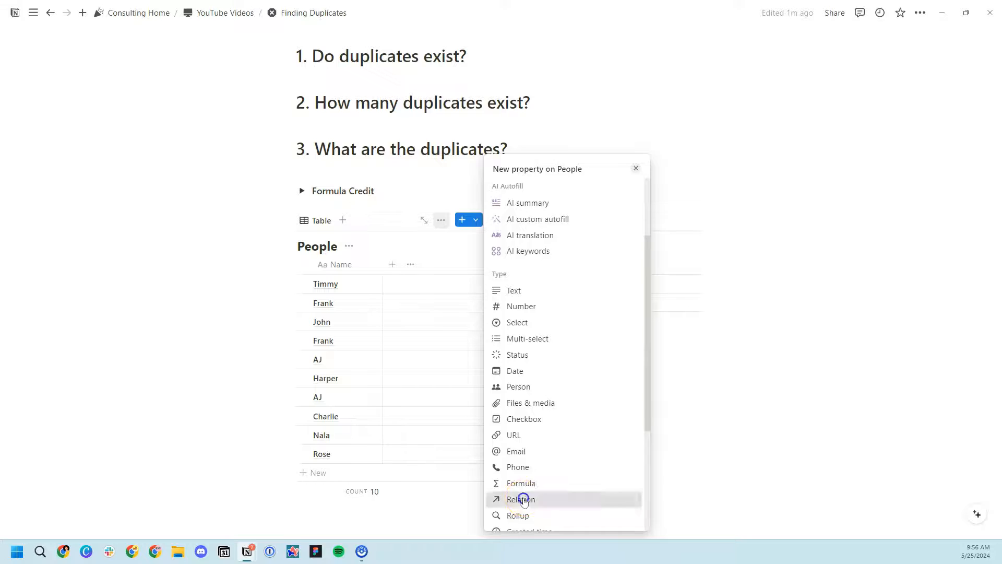
{"action": "left_click_drag", "start_coordinate": [431, 506], "coordinate": [412, 506]}
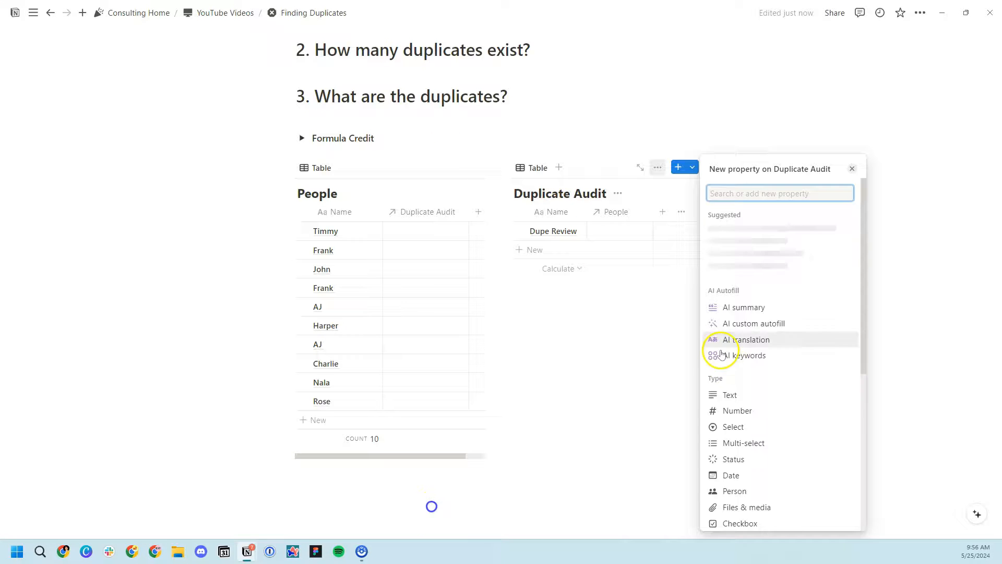
Step: Add a Formula property to the Duplicate Audit table
{"action": "scroll", "coordinate": [741, 375], "scroll_direction": "down", "scroll_amount": 5}
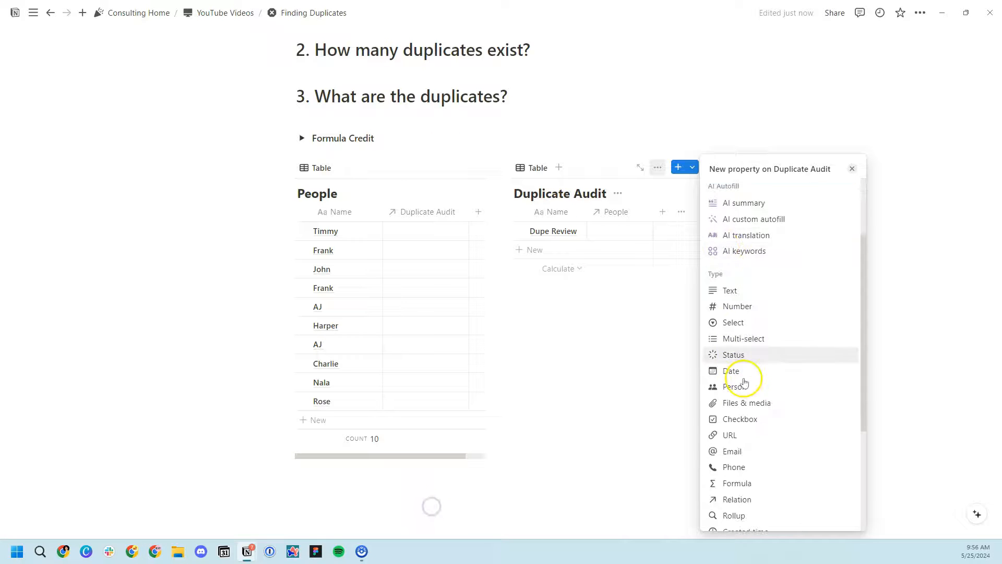
{"action": "left_click", "coordinate": [753, 440]}
{"action": "left_click", "coordinate": [660, 286]}
{"action": "left_click_drag", "start_coordinate": [663, 286], "coordinate": [596, 282]}
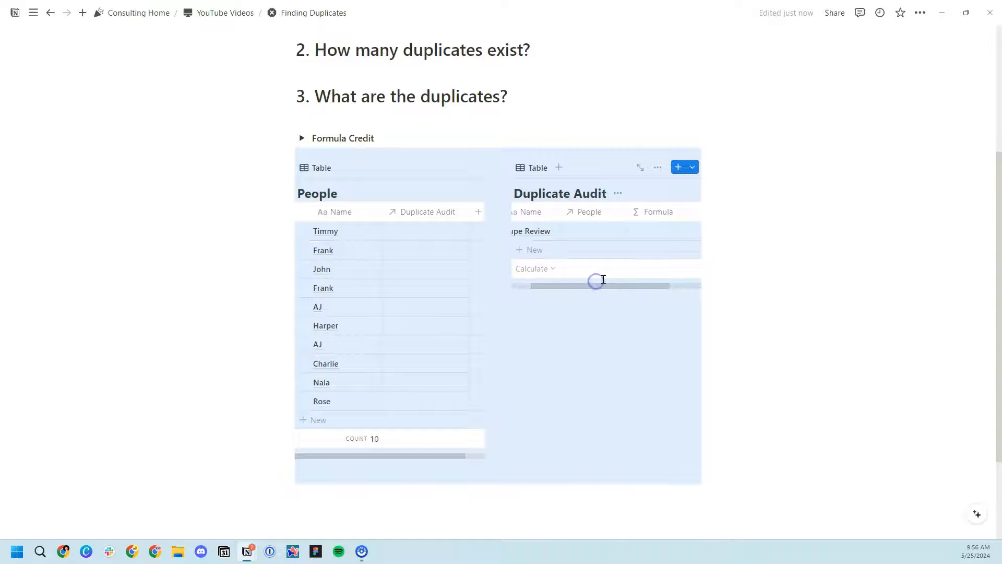
Step: Move the Duplicate Audit table below the People table so both span the full page width
{"action": "left_click", "coordinate": [191, 246]}
{"action": "left_click", "coordinate": [519, 153]}
{"action": "left_click_drag", "start_coordinate": [504, 167], "coordinate": [439, 543]}
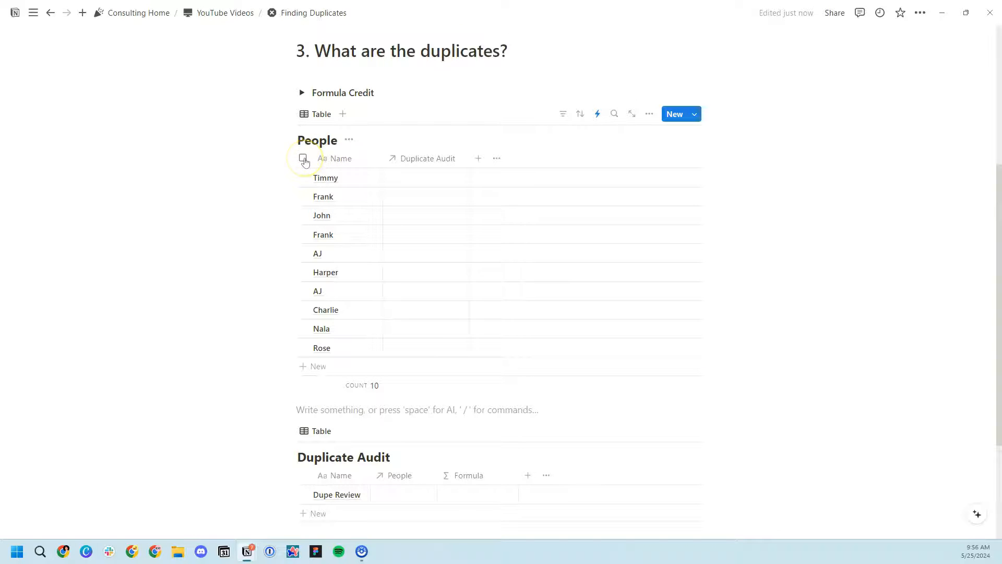
Step: Link all People rows to Dupe Review through the Duplicate Audit relation and slightly narrow the People table's Name column
{"action": "left_click", "coordinate": [302, 158]}
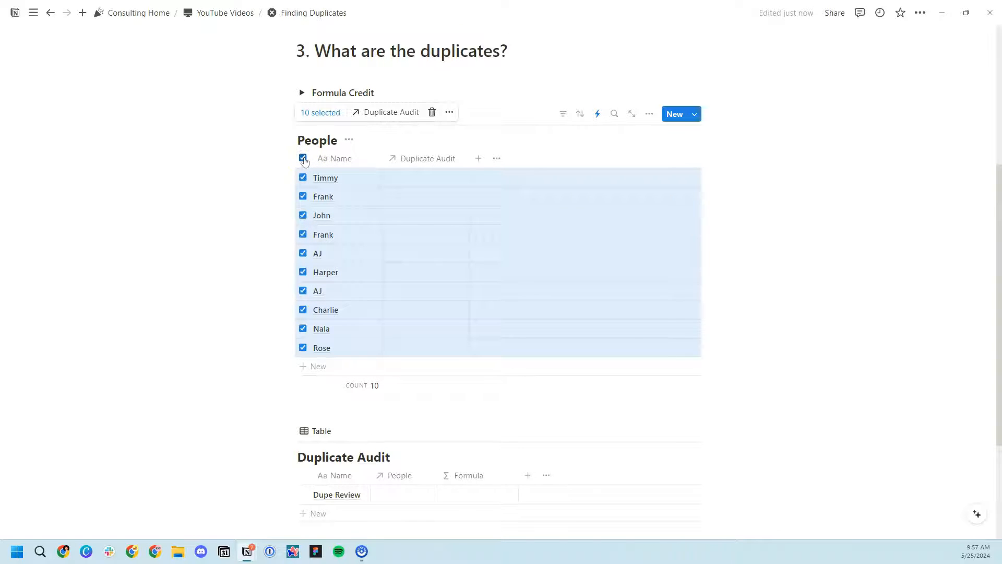
{"action": "left_click", "coordinate": [390, 111]}
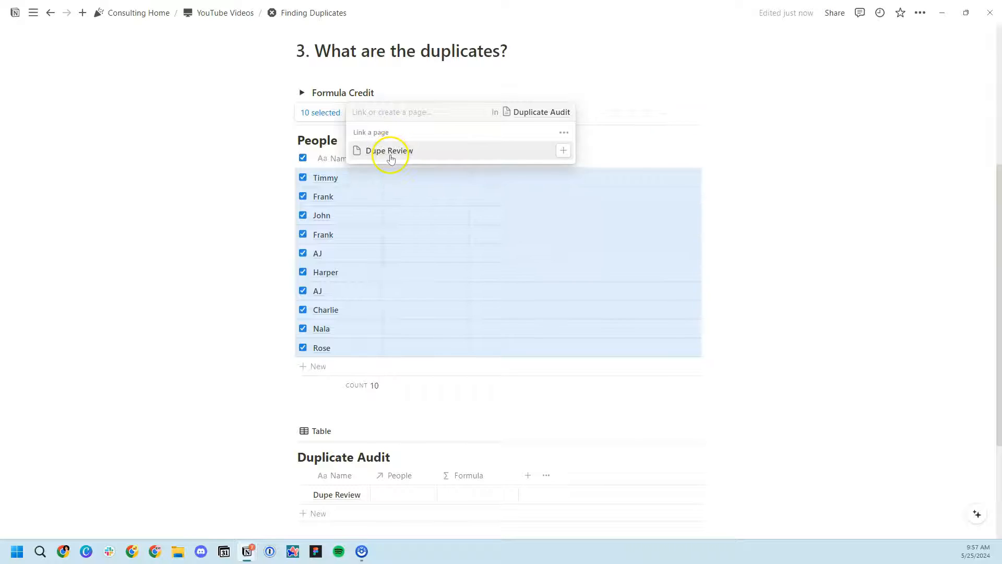
{"action": "left_click", "coordinate": [390, 150]}
{"action": "left_click", "coordinate": [755, 137]}
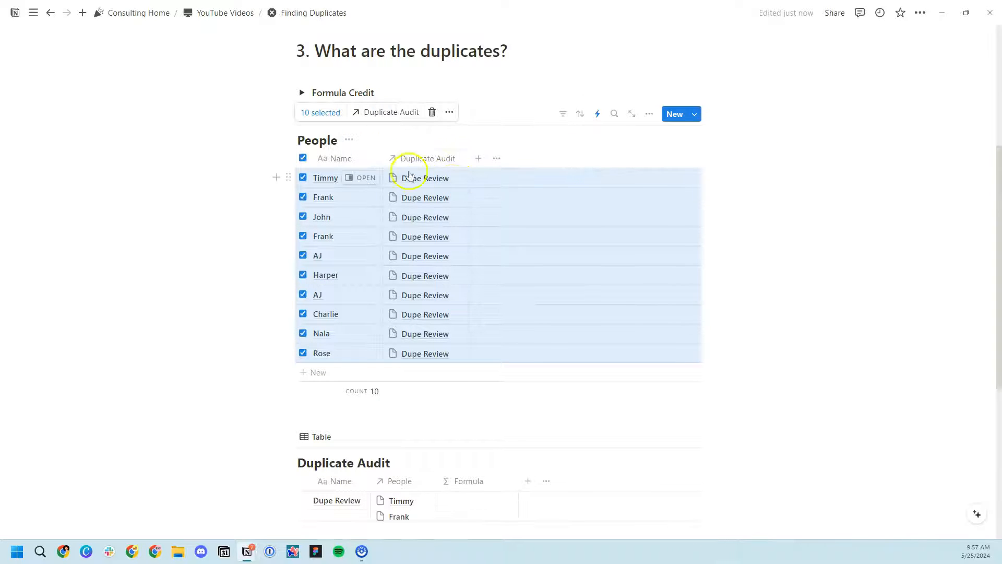
{"action": "left_click_drag", "start_coordinate": [384, 158], "coordinate": [372, 158]}
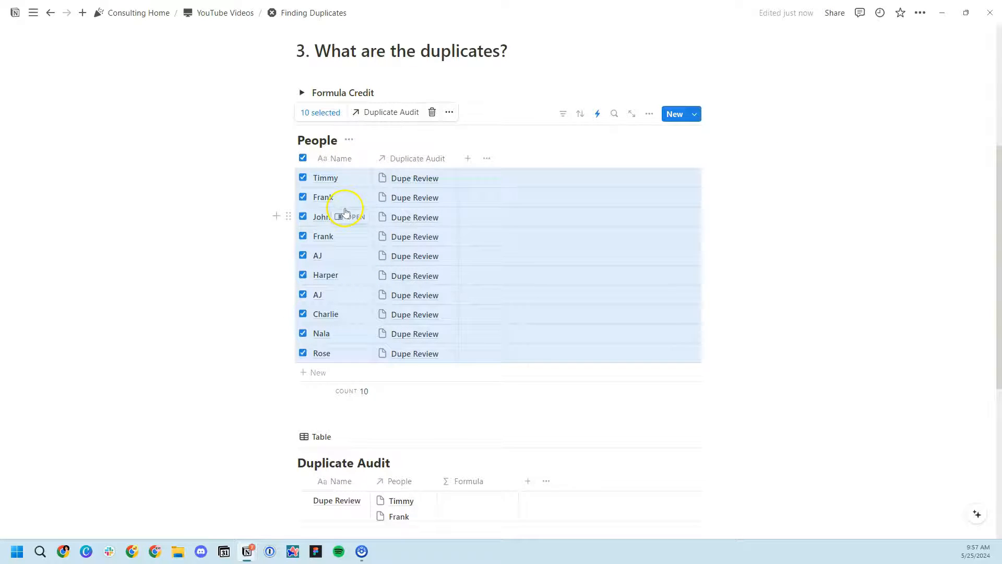
{"action": "scroll", "coordinate": [349, 246], "scroll_direction": "up", "scroll_amount": 2}
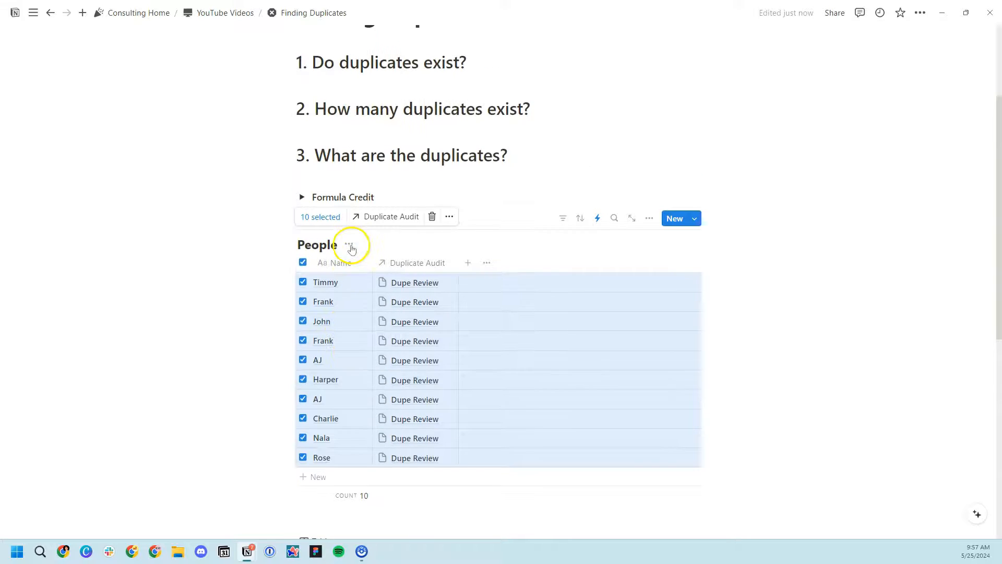
{"action": "left_click", "coordinate": [242, 244]}
Step: Review the three duplicate questions and the linked People and Duplicate Audit tables on the page
{"action": "scroll", "coordinate": [468, 345], "scroll_direction": "up", "scroll_amount": 1}
{"action": "scroll", "coordinate": [465, 342], "scroll_direction": "down", "scroll_amount": 2}
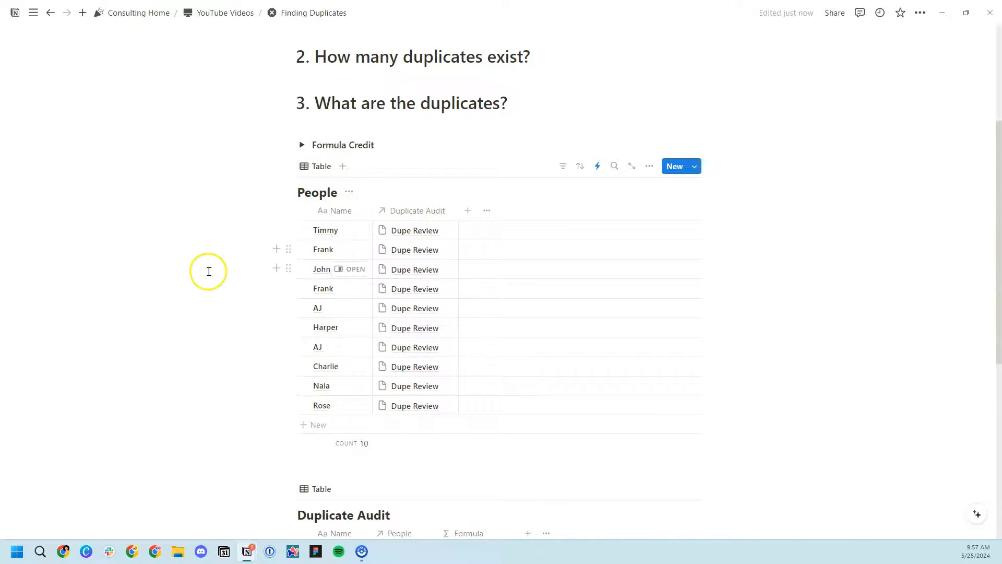
{"action": "scroll", "coordinate": [209, 272], "scroll_direction": "up", "scroll_amount": 2}
{"action": "scroll", "coordinate": [210, 273], "scroll_direction": "up", "scroll_amount": 1}
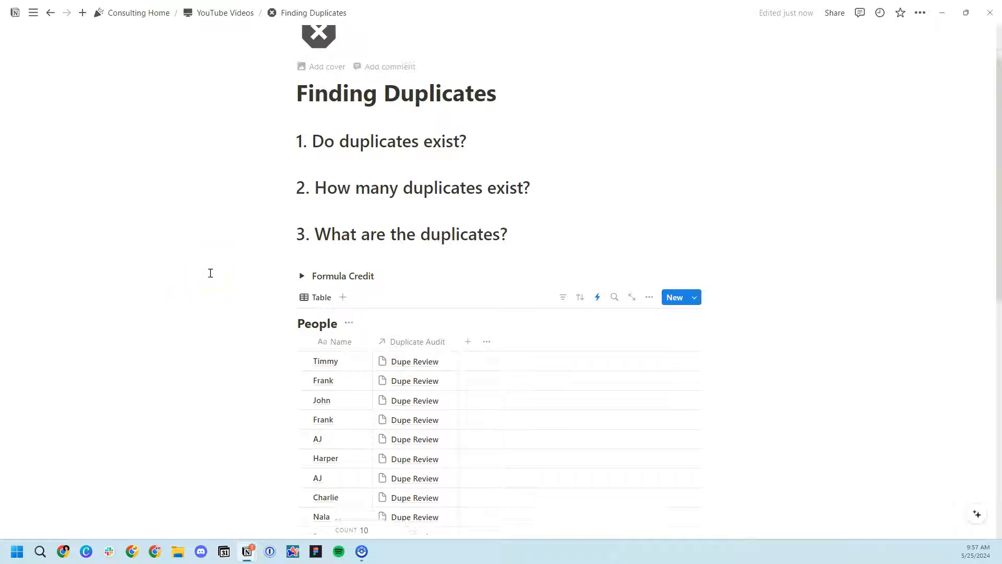
{"action": "scroll", "coordinate": [210, 273], "scroll_direction": "down", "scroll_amount": 1}
{"action": "scroll", "coordinate": [211, 273], "scroll_direction": "down", "scroll_amount": 1}
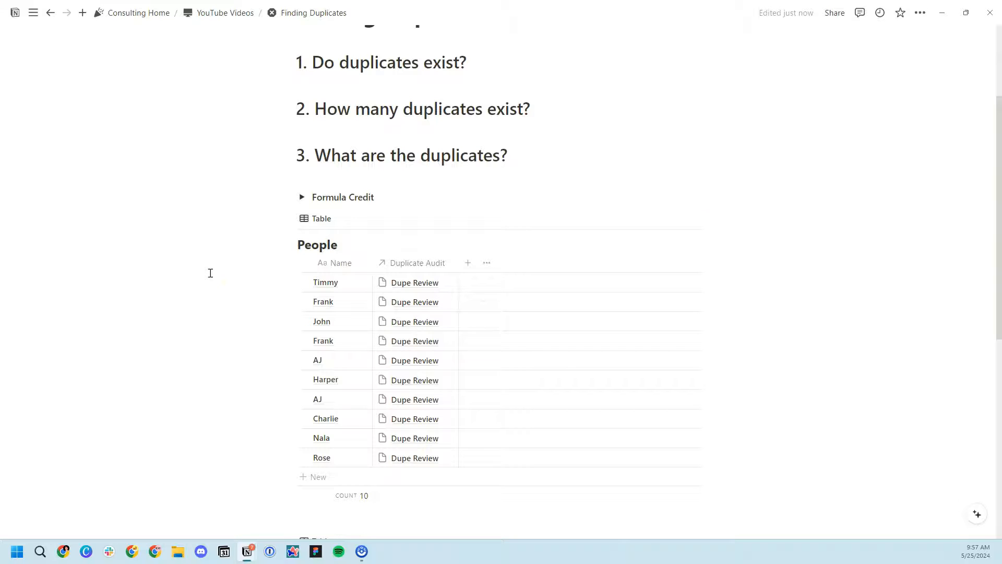
{"action": "left_click", "coordinate": [211, 238]}
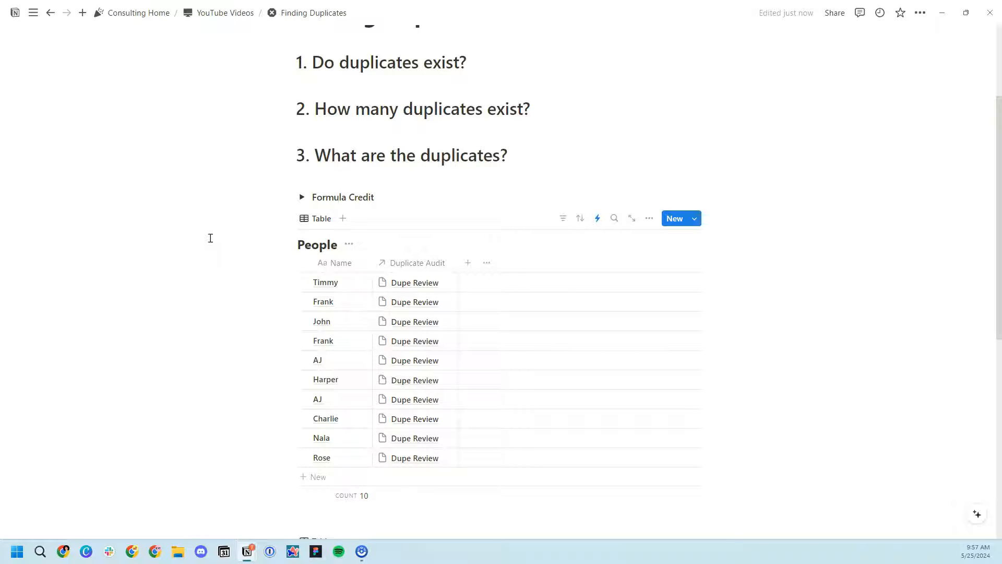
{"action": "left_click", "coordinate": [215, 234]}
{"action": "scroll", "coordinate": [449, 410], "scroll_direction": "down", "scroll_amount": 4}
{"action": "scroll", "coordinate": [463, 407], "scroll_direction": "up", "scroll_amount": 2}
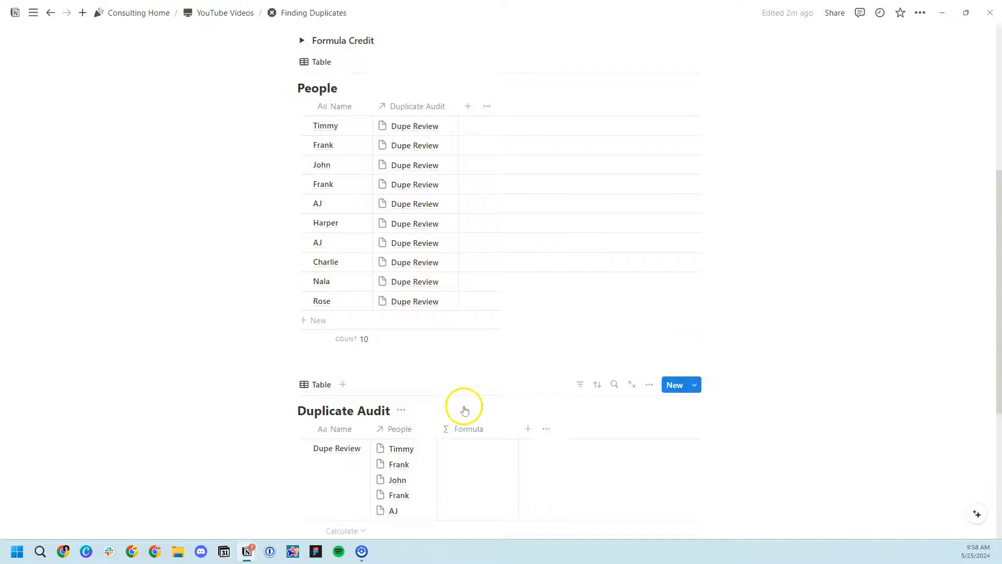
{"action": "scroll", "coordinate": [464, 406], "scroll_direction": "up", "scroll_amount": 3}
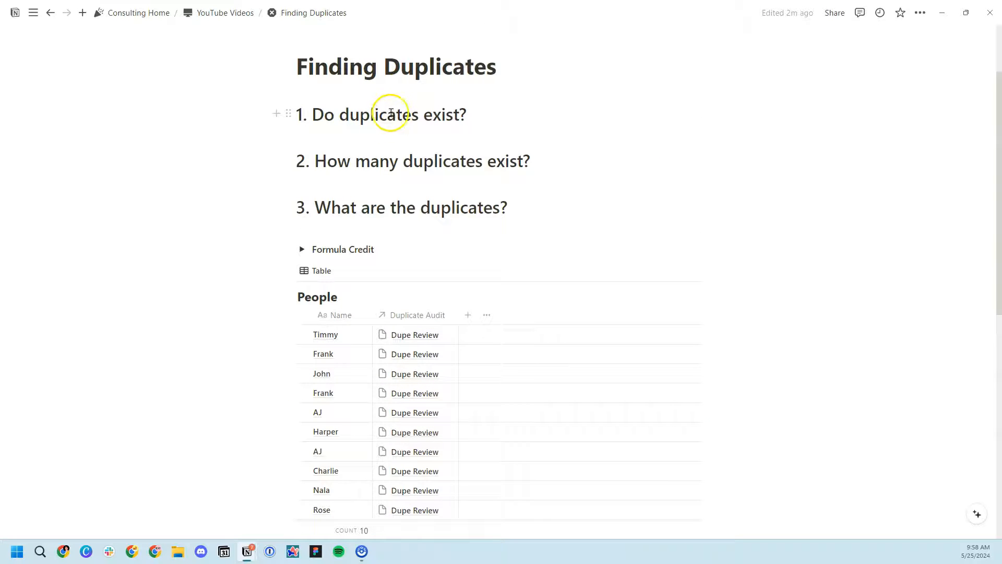
Step: Enter map(People,current.Name).length() in the Formula property of the Duplicate Audit table
{"action": "scroll", "coordinate": [397, 209], "scroll_direction": "down", "scroll_amount": 5}
{"action": "left_click", "coordinate": [473, 399]}
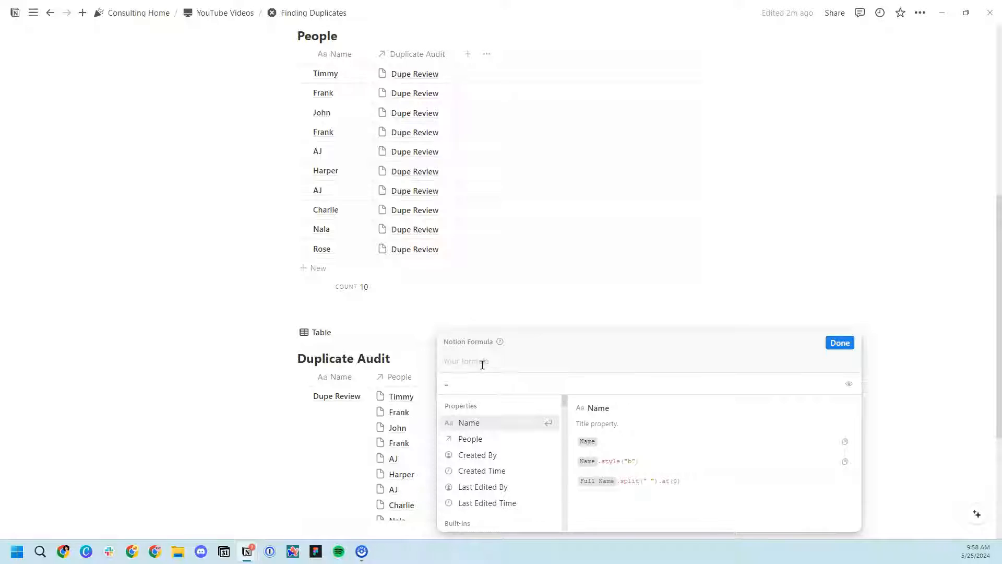
{"action": "type", "text": "map("}
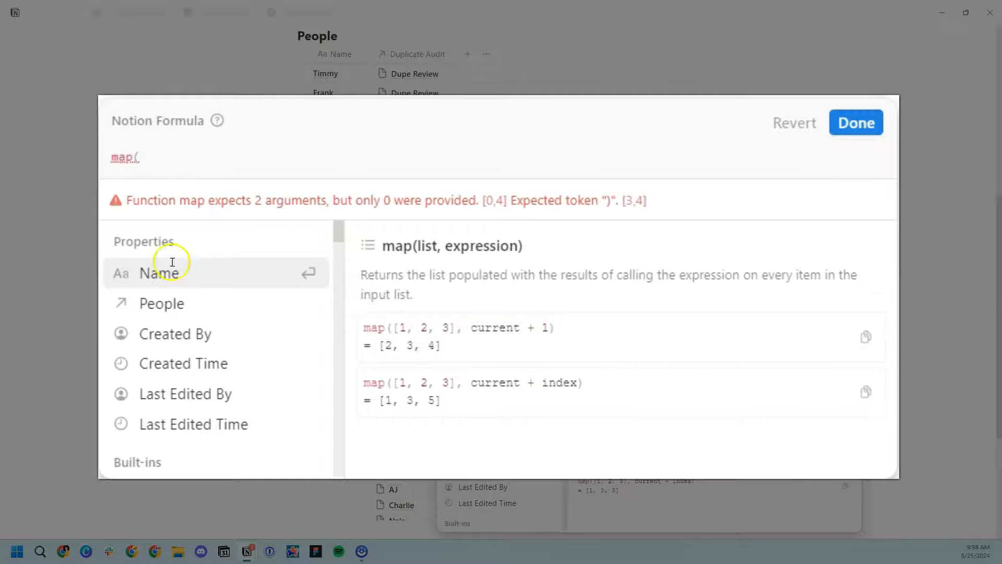
{"action": "left_click", "coordinate": [156, 303]}
{"action": "type", "text": ",current.Name"}
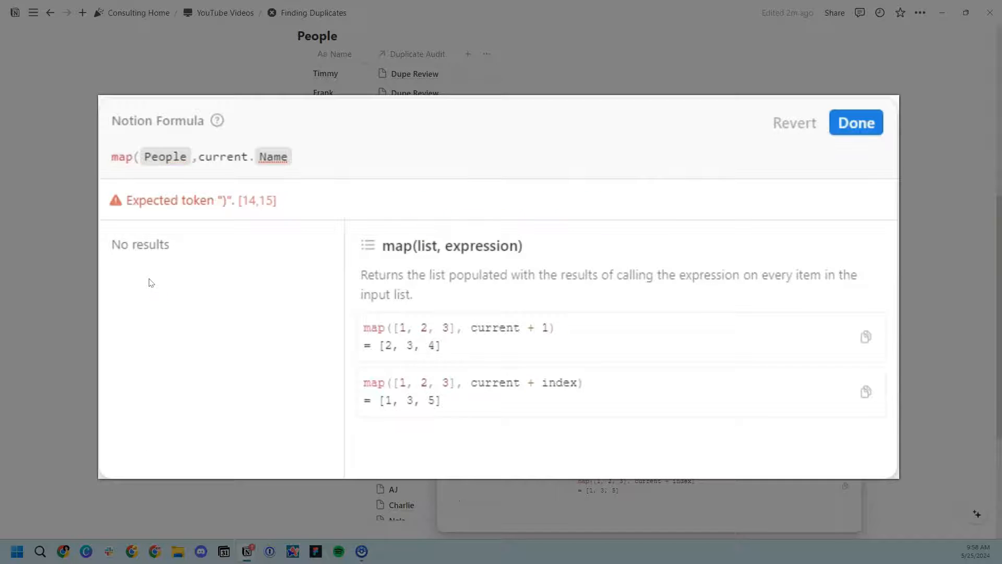
{"action": "type", "text": ")"}
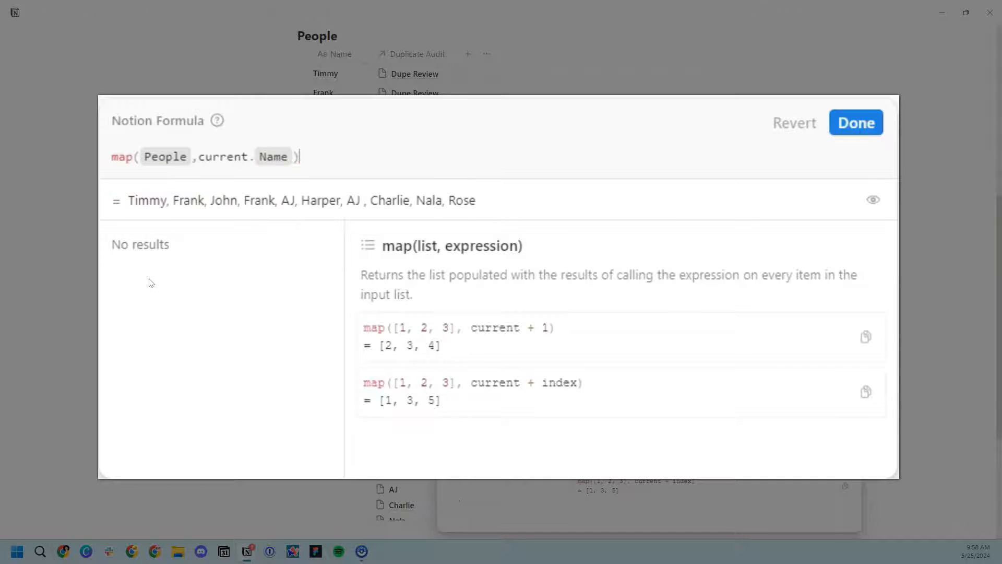
{"action": "type", "text": ".length()"}
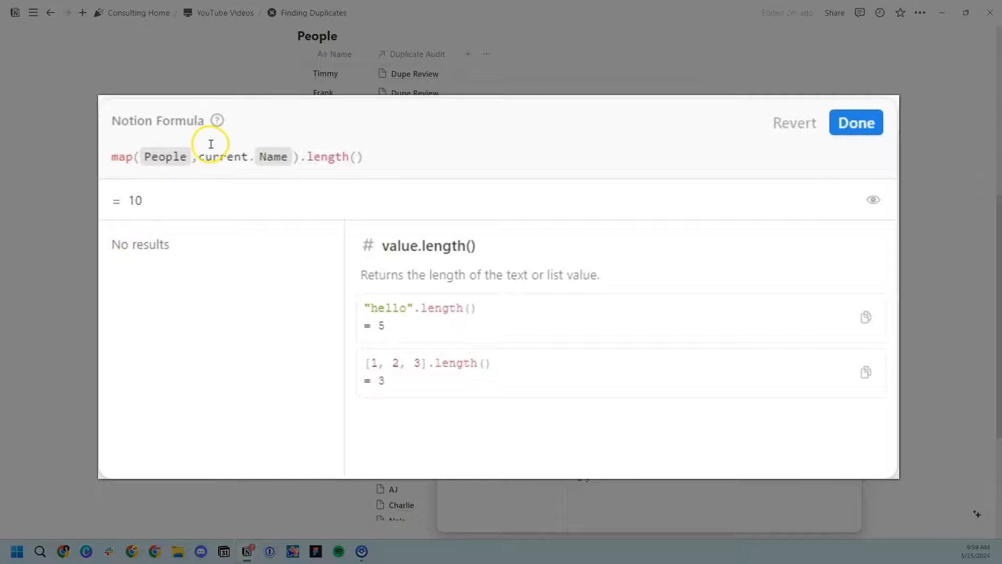
Step: Extend the formula with == followed by a copy of map(People,current.Name).length()
{"action": "type", "text": " =="}
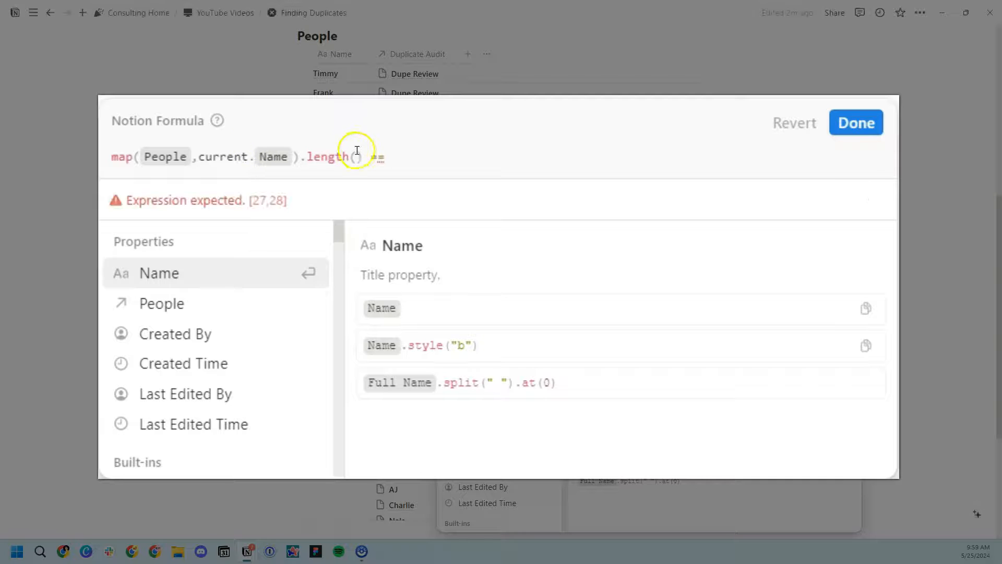
{"action": "left_click_drag", "start_coordinate": [362, 157], "coordinate": [112, 156]}
{"action": "key", "text": "ctrl+c"}
{"action": "left_click", "coordinate": [409, 159]}
{"action": "key", "text": "ctrl+v"}
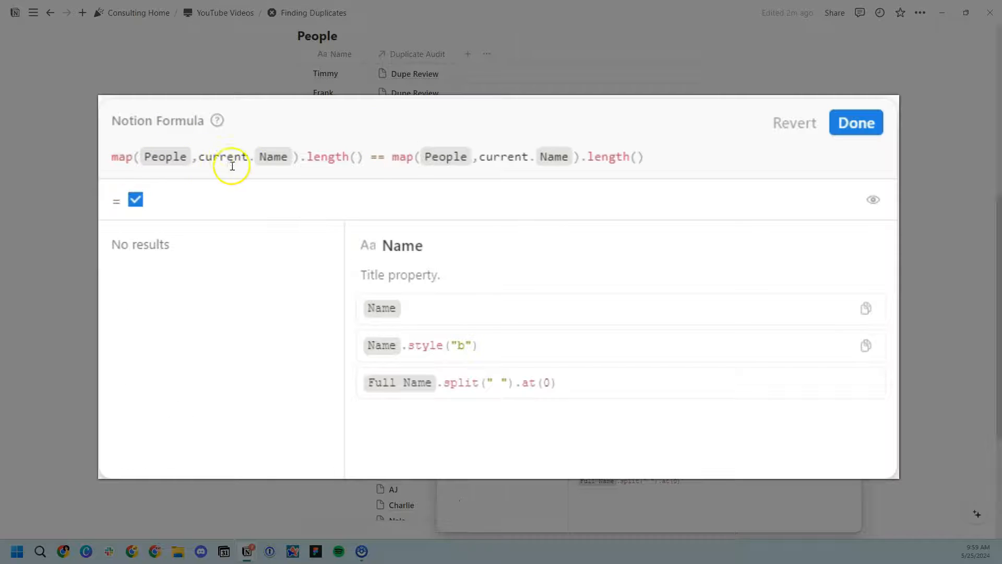
Step: Replace length() with unique() in the second map expression of the formula
{"action": "left_click_drag", "start_coordinate": [115, 154], "coordinate": [589, 153]}
{"action": "left_click", "coordinate": [341, 160]}
{"action": "type", "text": "unique"}
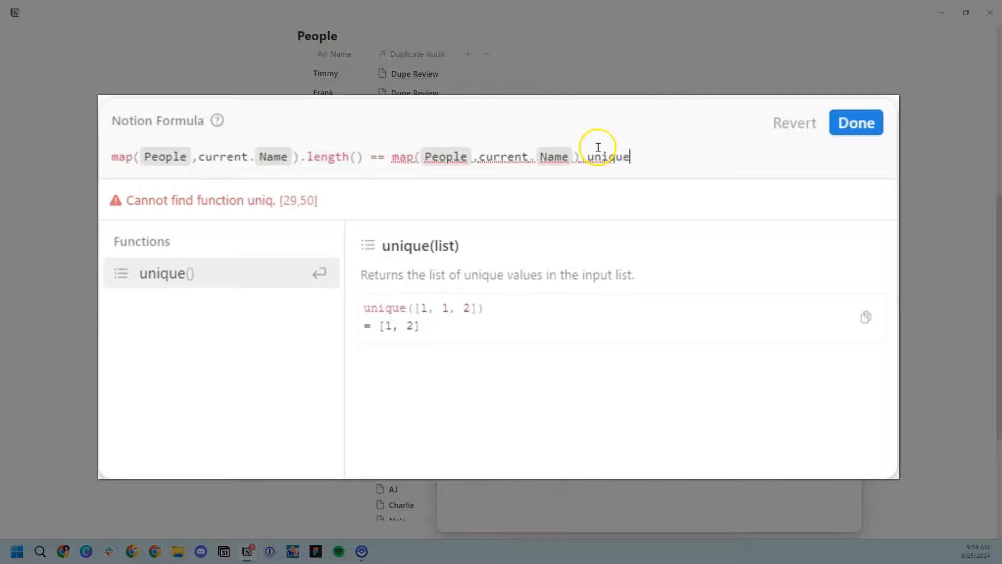
{"action": "key", "text": "Return"}
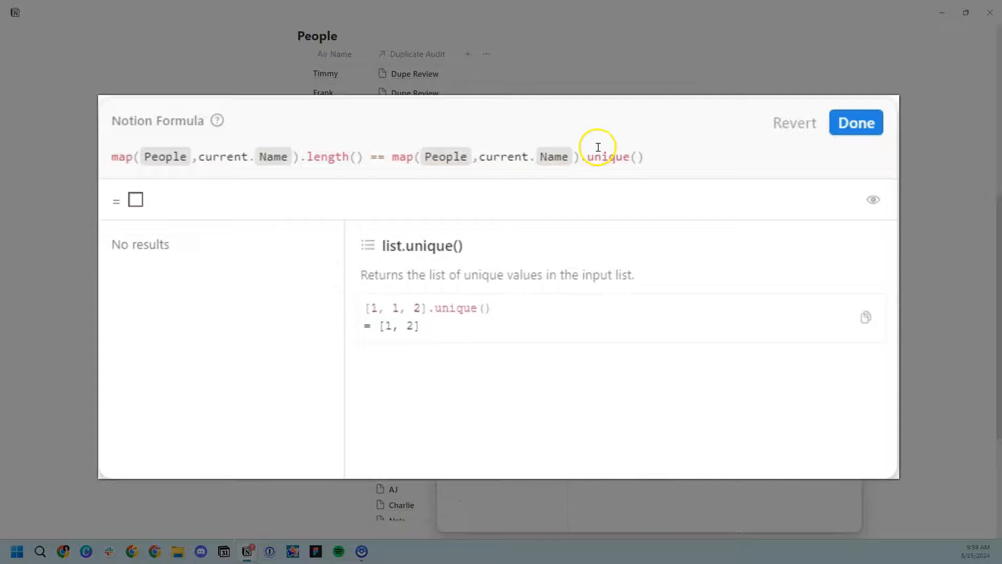
{"action": "left_click", "coordinate": [661, 158]}
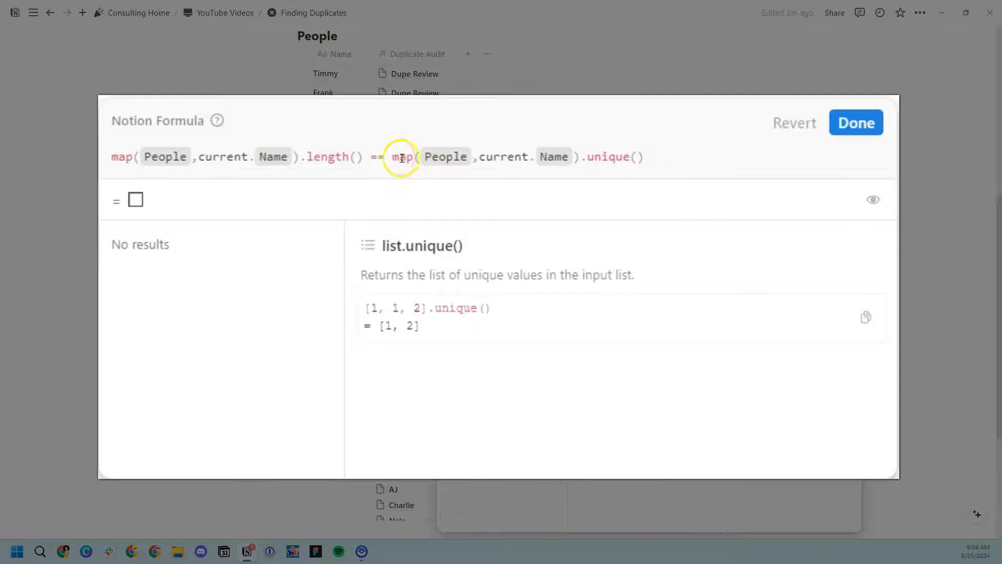
Step: Save the comparison formula and narrow the Formula column of the Duplicate Audit table
{"action": "left_click_drag", "start_coordinate": [111, 154], "coordinate": [365, 156]}
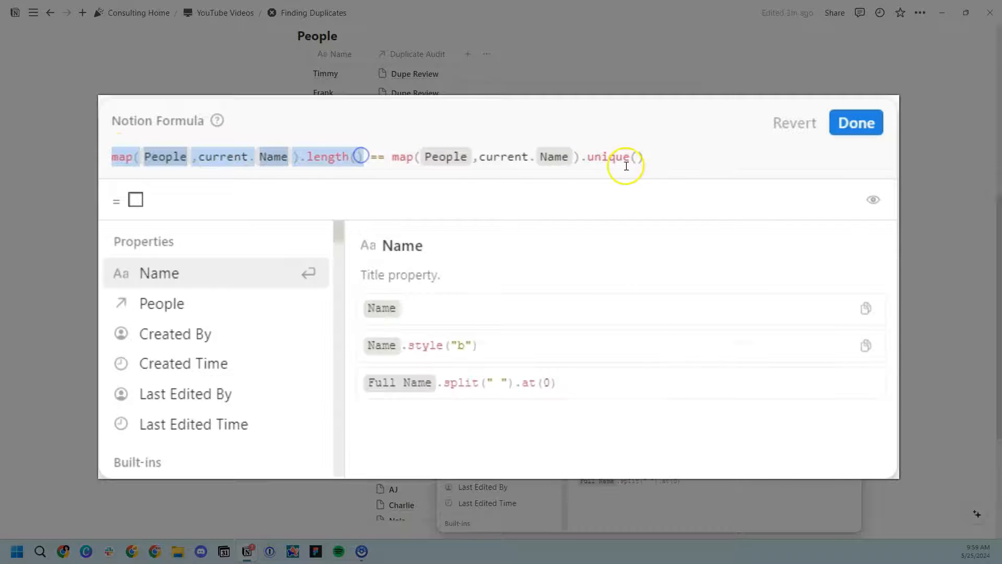
{"action": "left_click_drag", "start_coordinate": [671, 161], "coordinate": [389, 153]}
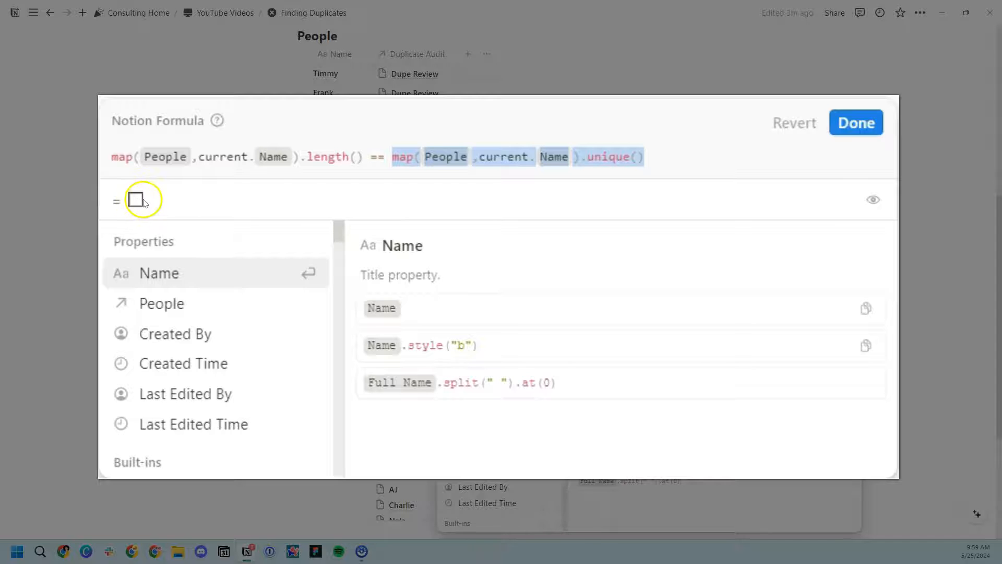
{"action": "left_click", "coordinate": [856, 123]}
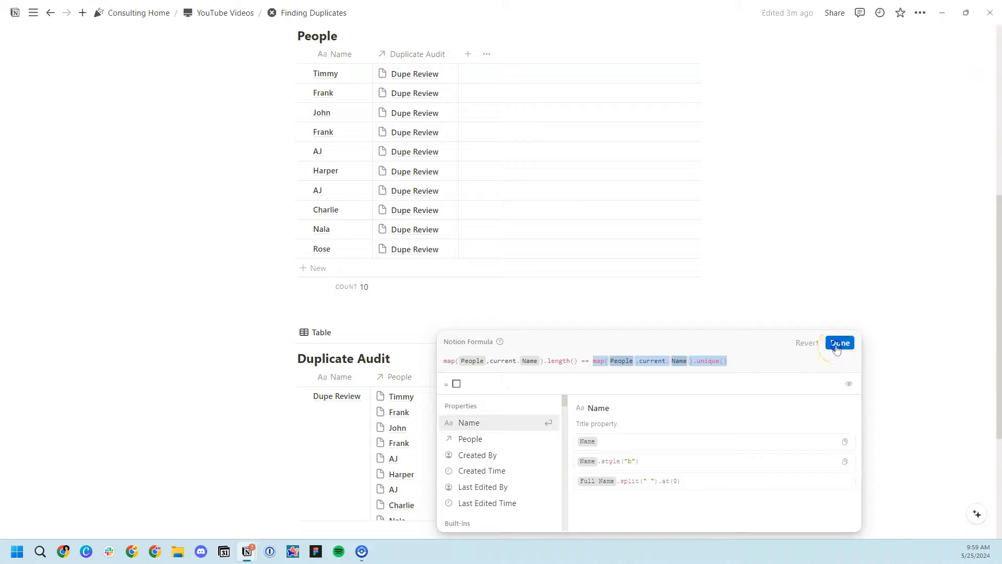
{"action": "scroll", "coordinate": [376, 282], "scroll_direction": "up", "scroll_amount": 1}
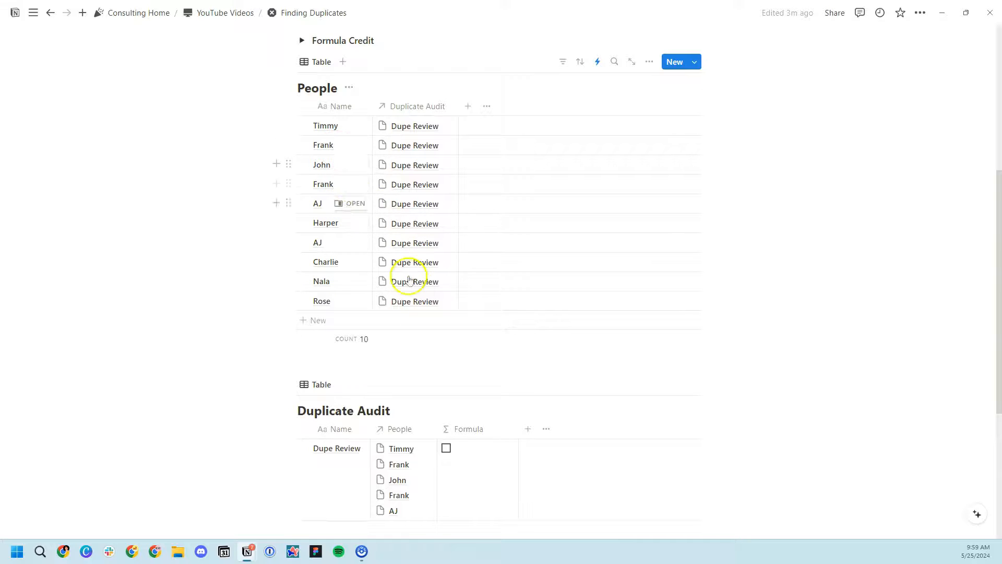
{"action": "scroll", "coordinate": [397, 271], "scroll_direction": "down", "scroll_amount": 2}
{"action": "left_click_drag", "start_coordinate": [517, 324], "coordinate": [502, 324]}
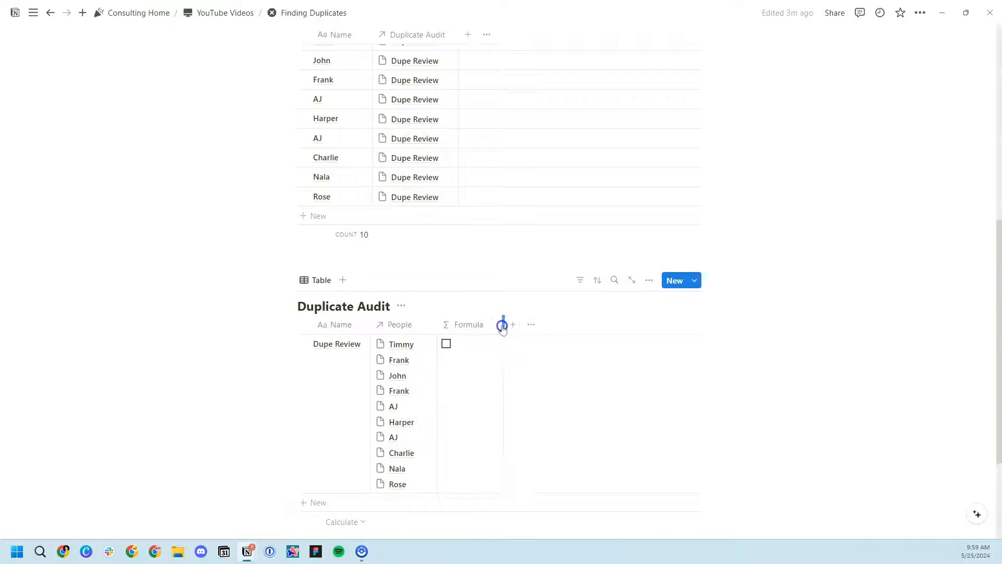
Step: Examine the second half of the comparison formula, map(People,current.Name).unique(), in the Duplicate Audit table
{"action": "left_click", "coordinate": [475, 348]}
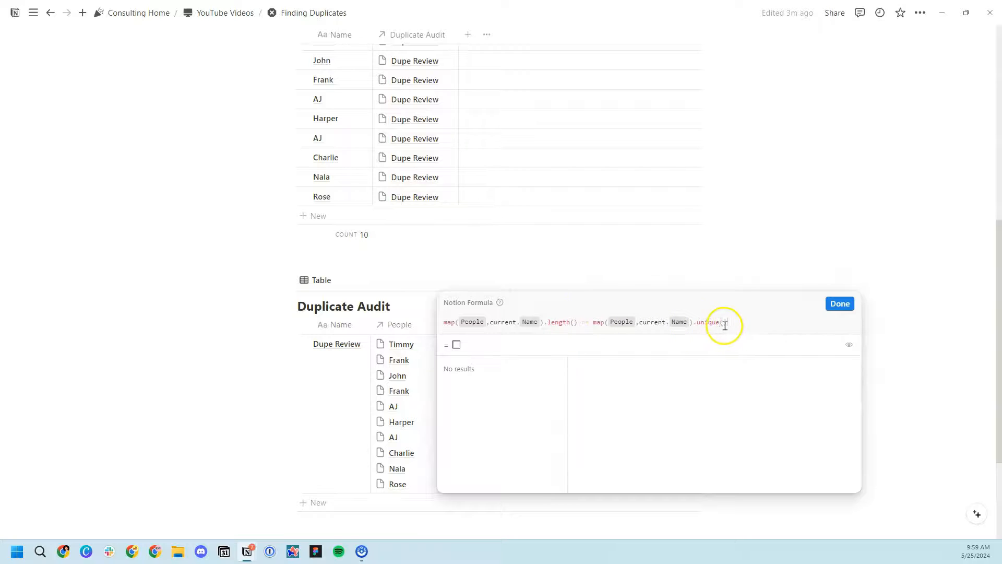
{"action": "left_click_drag", "start_coordinate": [727, 324], "coordinate": [594, 320]}
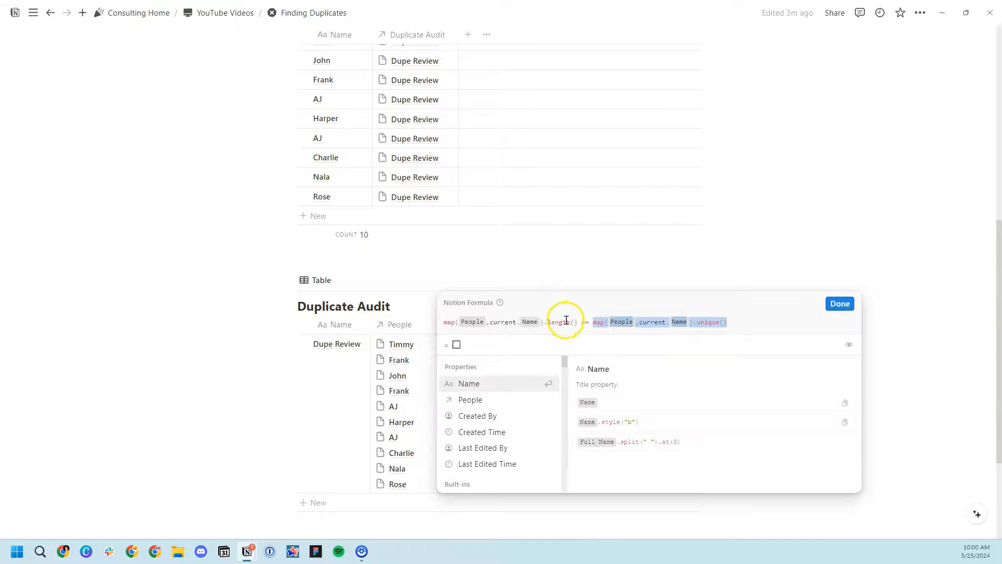
{"action": "left_click", "coordinate": [833, 303]}
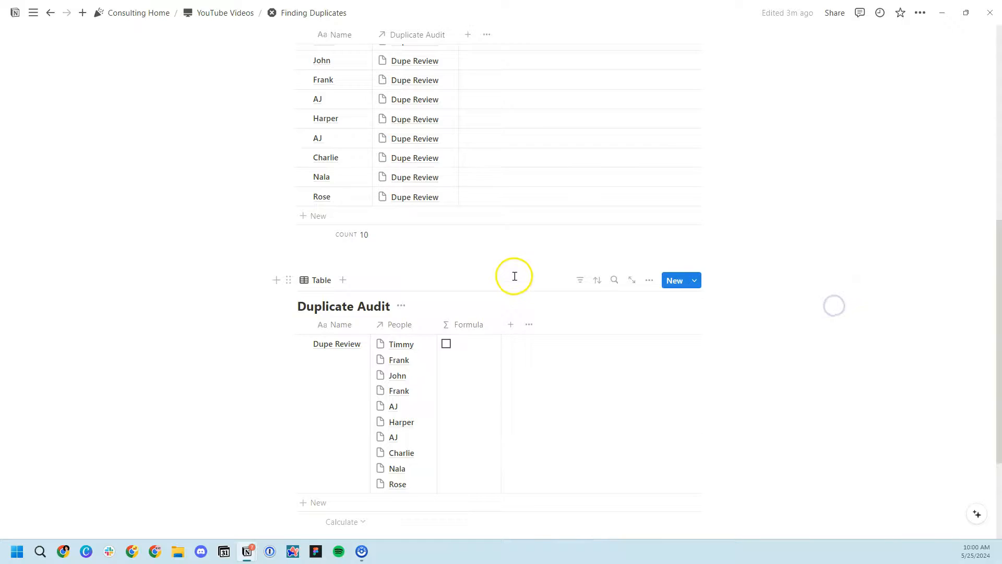
Step: Check the first question heading, "Do duplicates exist?", against the People table and the Formula column's checkbox
{"action": "scroll", "coordinate": [514, 276], "scroll_direction": "up", "scroll_amount": 8}
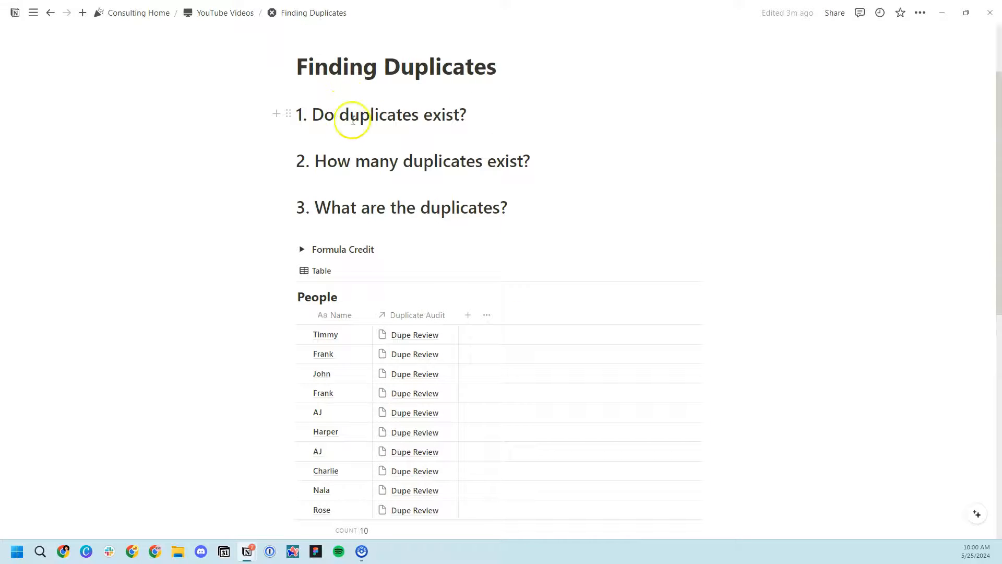
{"action": "scroll", "coordinate": [349, 120], "scroll_direction": "down", "scroll_amount": 4}
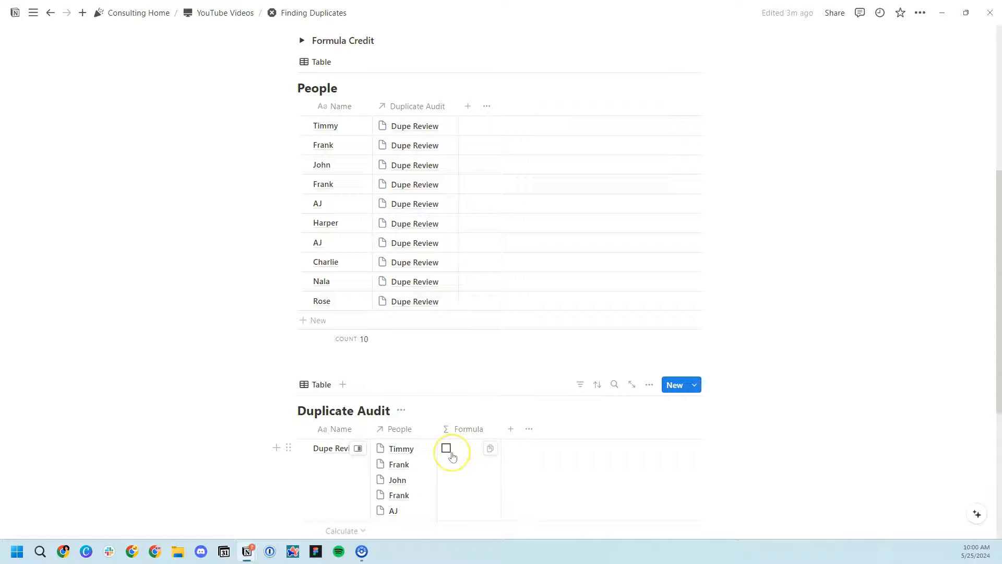
{"action": "scroll", "coordinate": [454, 454], "scroll_direction": "up", "scroll_amount": 2}
{"action": "scroll", "coordinate": [454, 454], "scroll_direction": "down", "scroll_amount": 2}
{"action": "left_click", "coordinate": [451, 450]}
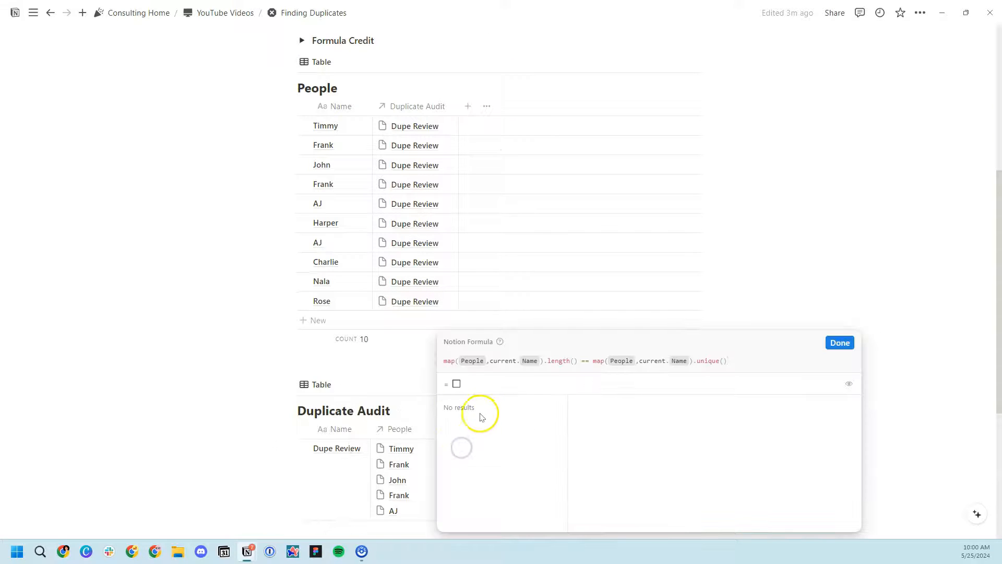
{"action": "left_click", "coordinate": [414, 396]}
{"action": "scroll", "coordinate": [395, 199], "scroll_direction": "up", "scroll_amount": 2}
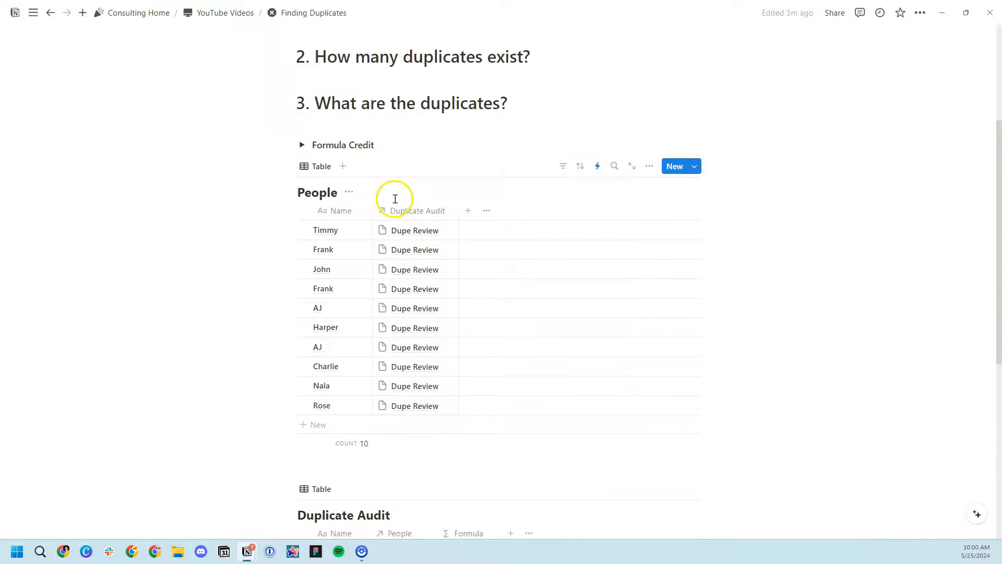
{"action": "scroll", "coordinate": [407, 172], "scroll_direction": "up", "scroll_amount": 1}
{"action": "scroll", "coordinate": [356, 285], "scroll_direction": "down", "scroll_amount": 2}
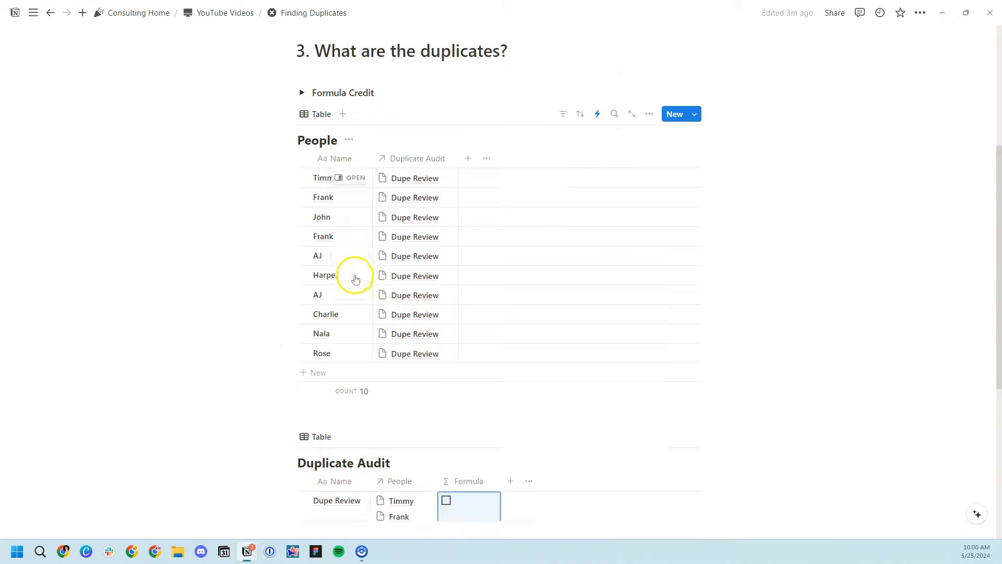
{"action": "scroll", "coordinate": [414, 322], "scroll_direction": "down", "scroll_amount": 2}
Step: Replace == with a minus sign in the Duplicate Audit formula and append .length() after unique()
{"action": "left_click", "coordinate": [463, 421]}
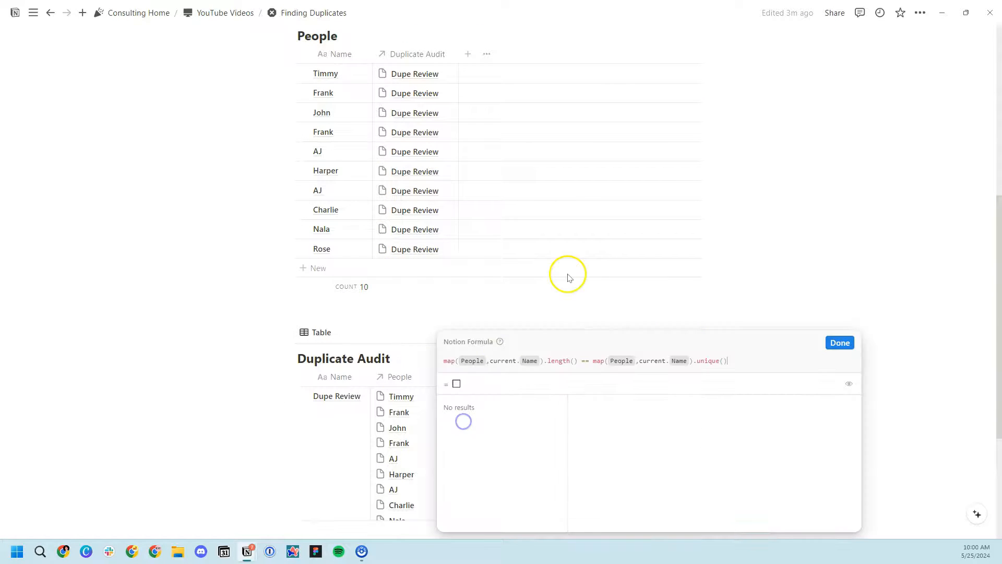
{"action": "left_click", "coordinate": [590, 361]}
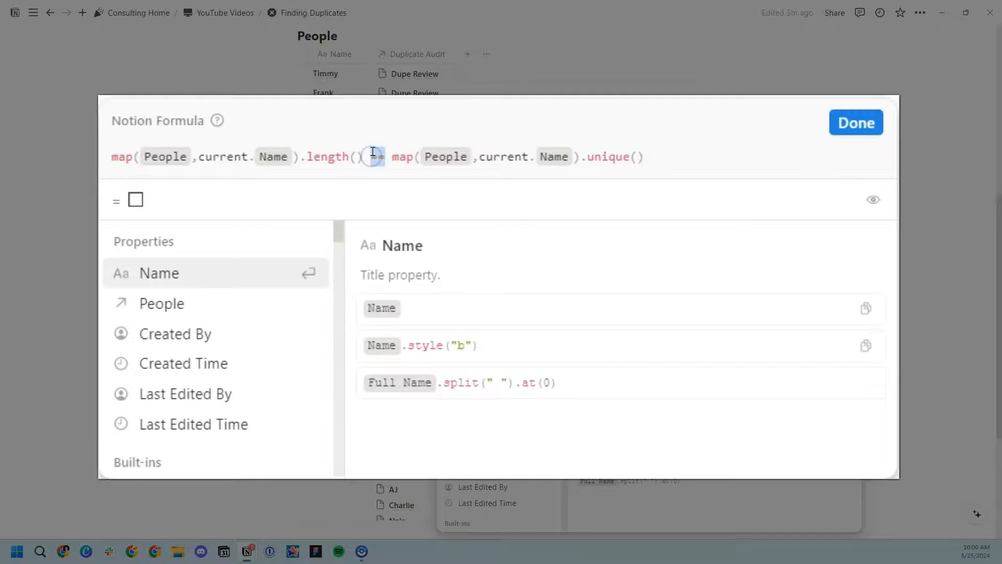
{"action": "type", "text": "-"}
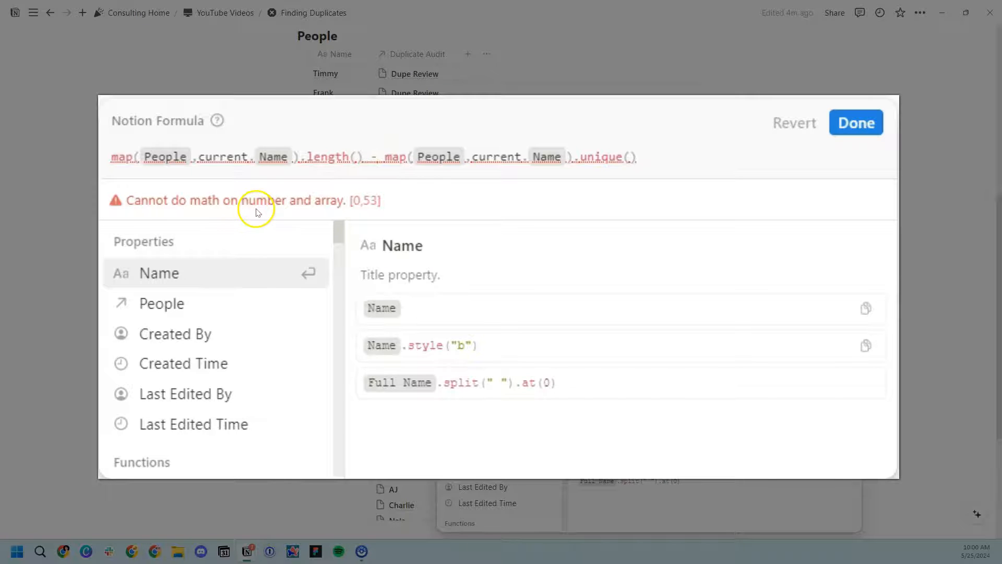
{"action": "type", "text": ".len"}
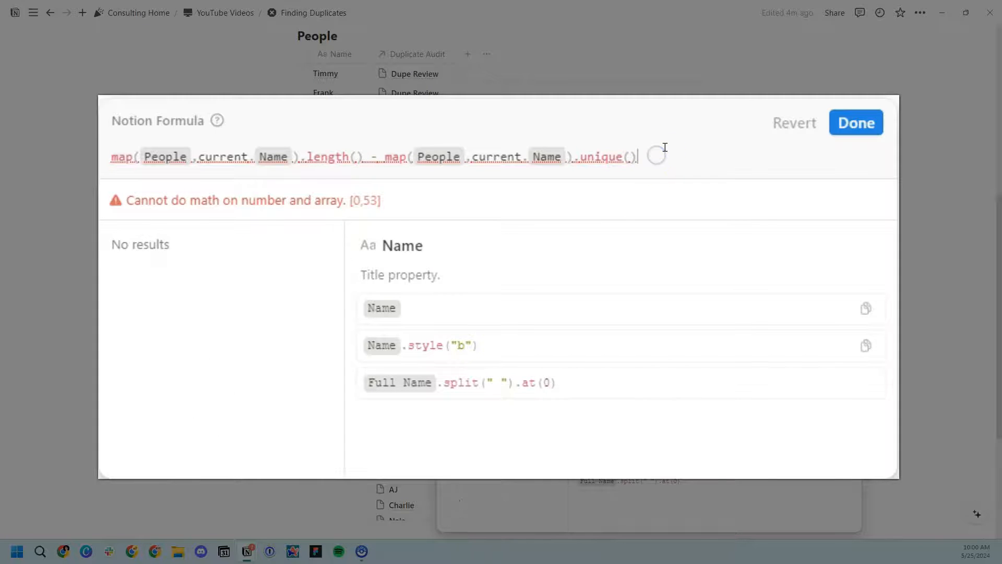
{"action": "key", "text": "Return"}
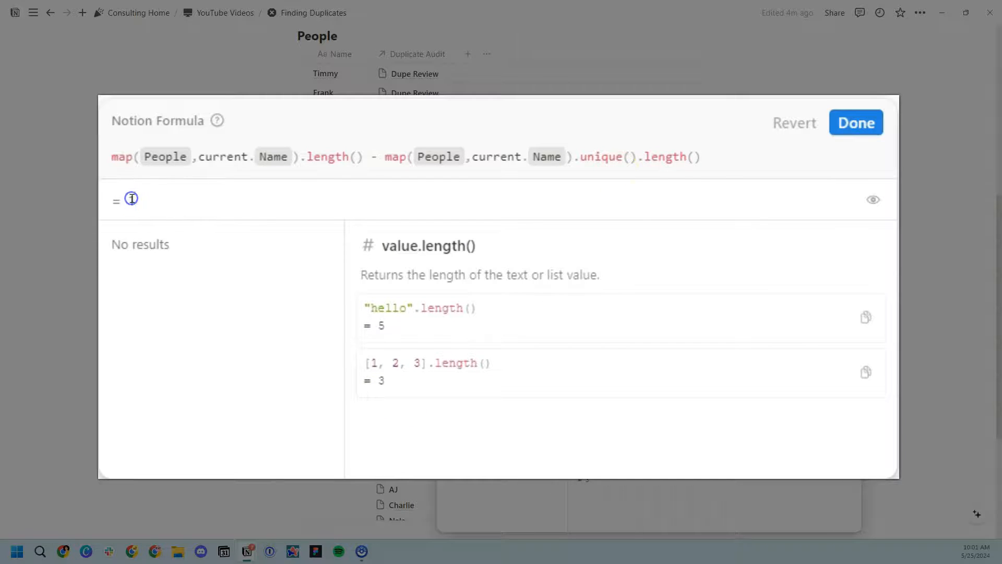
{"action": "key", "text": "Escape"}
Step: Remove the spaces around the minus sign in the Duplicate Audit formula and save it
{"action": "scroll", "coordinate": [474, 402], "scroll_direction": "down", "scroll_amount": 1}
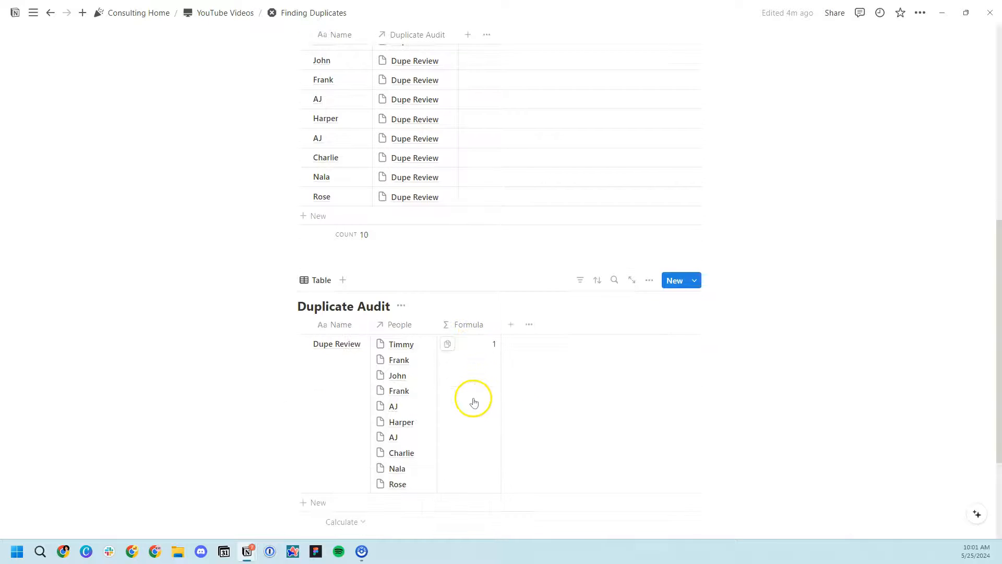
{"action": "scroll", "coordinate": [474, 403], "scroll_direction": "up", "scroll_amount": 1}
{"action": "left_click", "coordinate": [474, 406]}
{"action": "key", "text": "Escape"}
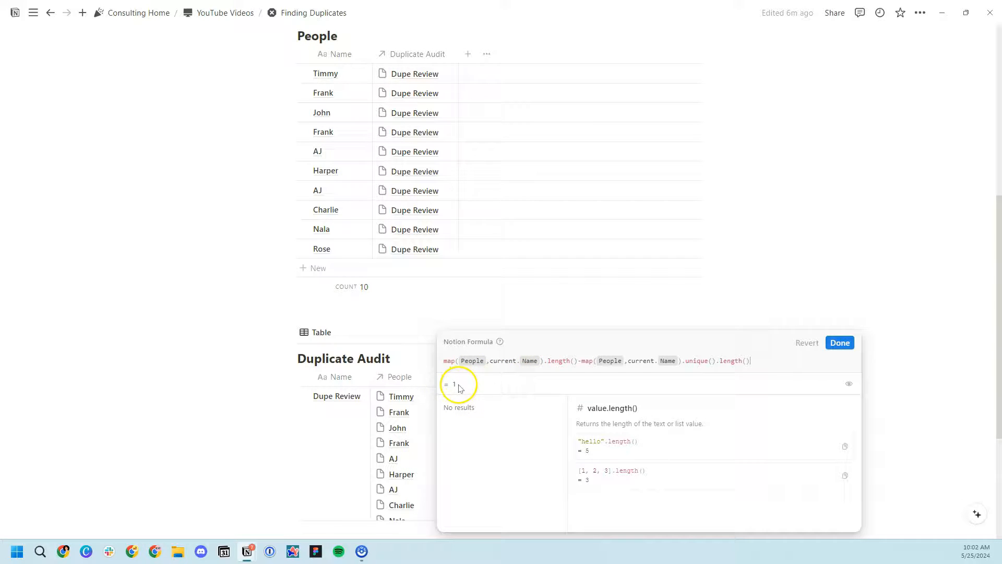
{"action": "left_click", "coordinate": [839, 343]}
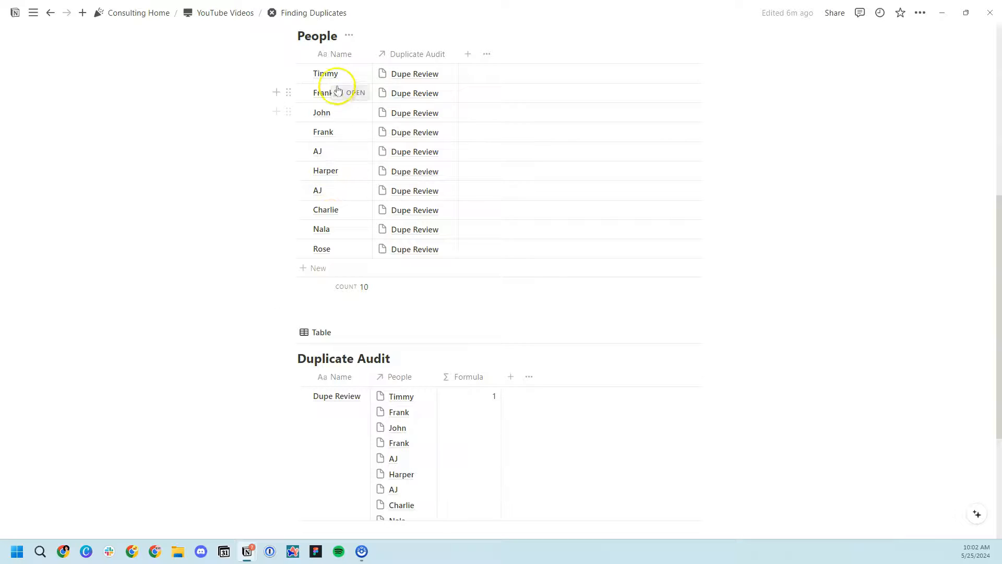
Step: Compare the matching names in the fifth and seventh People rows and delete the trailing space from the seventh row's name
{"action": "scroll", "coordinate": [338, 247], "scroll_direction": "up", "scroll_amount": 1}
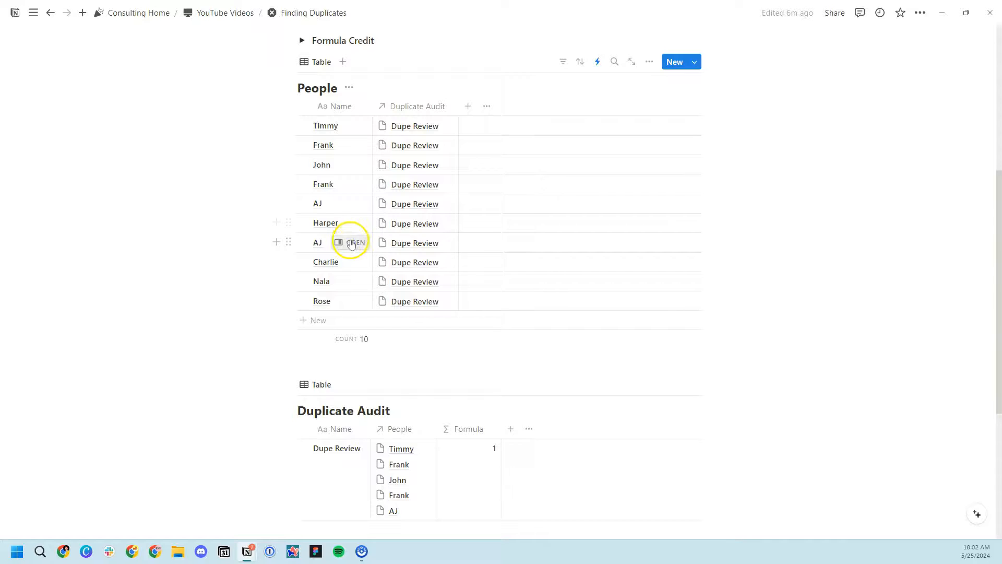
{"action": "left_click", "coordinate": [352, 243]}
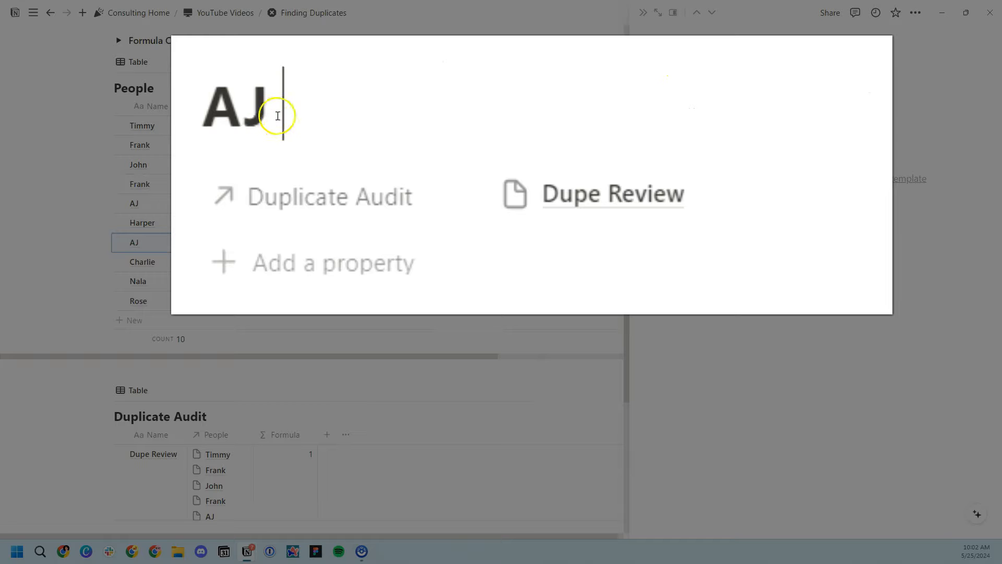
{"action": "left_click_drag", "start_coordinate": [277, 114], "coordinate": [270, 114]}
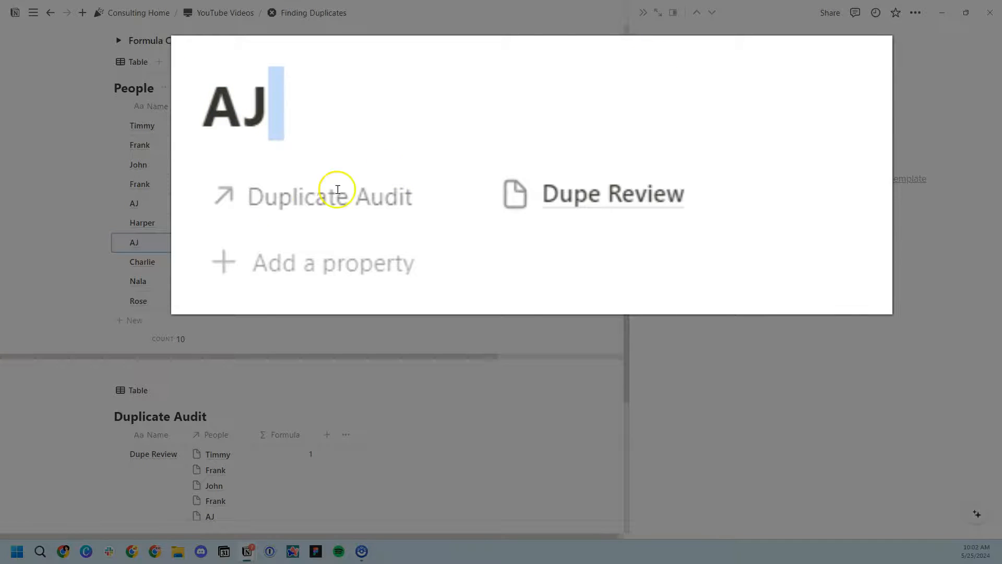
{"action": "left_click", "coordinate": [156, 205]}
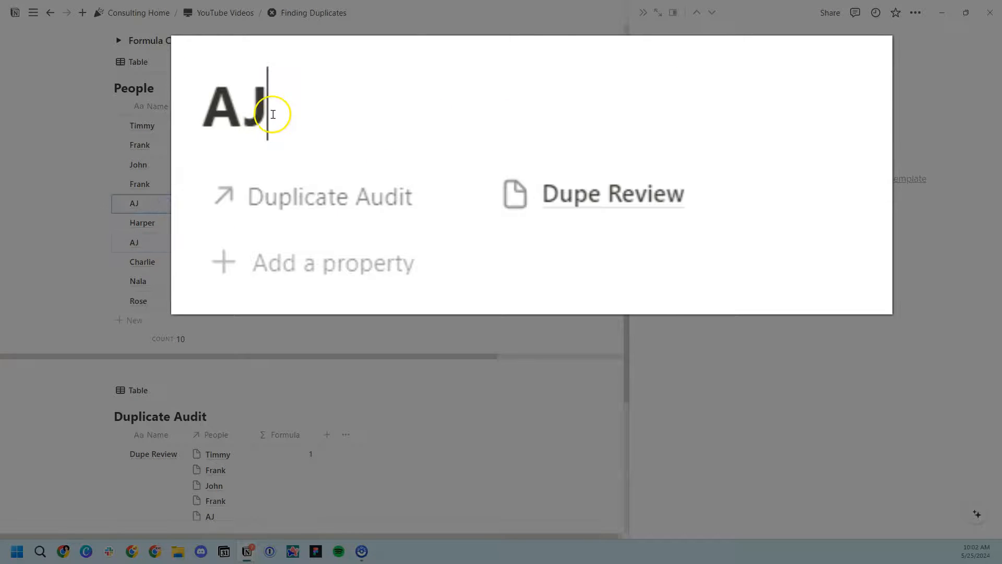
{"action": "left_click", "coordinate": [169, 243]}
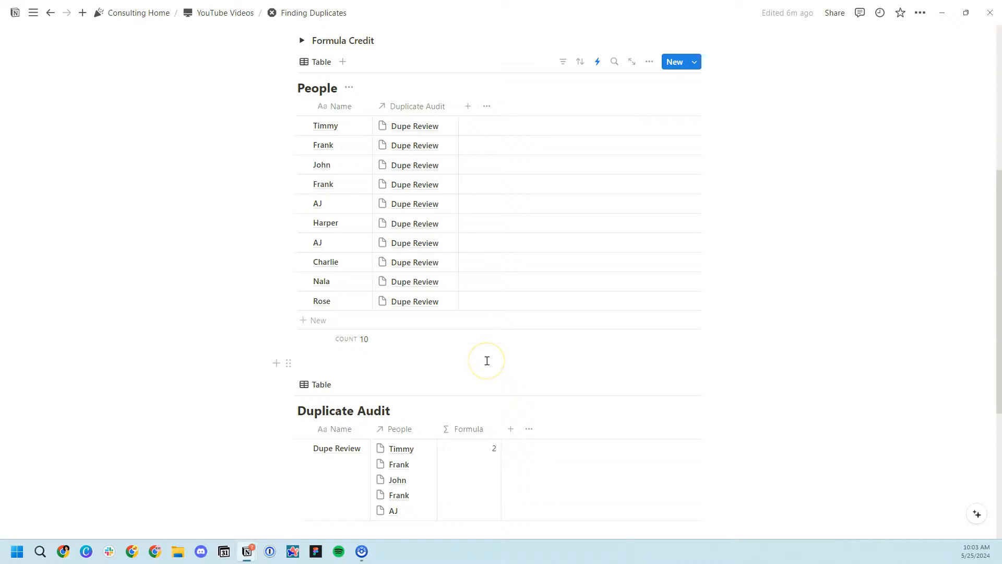
Step: Review the three question headings and compare them with the formula result in the Duplicate Audit table
{"action": "scroll", "coordinate": [487, 360], "scroll_direction": "down", "scroll_amount": 1}
{"action": "scroll", "coordinate": [487, 361], "scroll_direction": "up", "scroll_amount": 1}
{"action": "scroll", "coordinate": [423, 199], "scroll_direction": "up", "scroll_amount": 5}
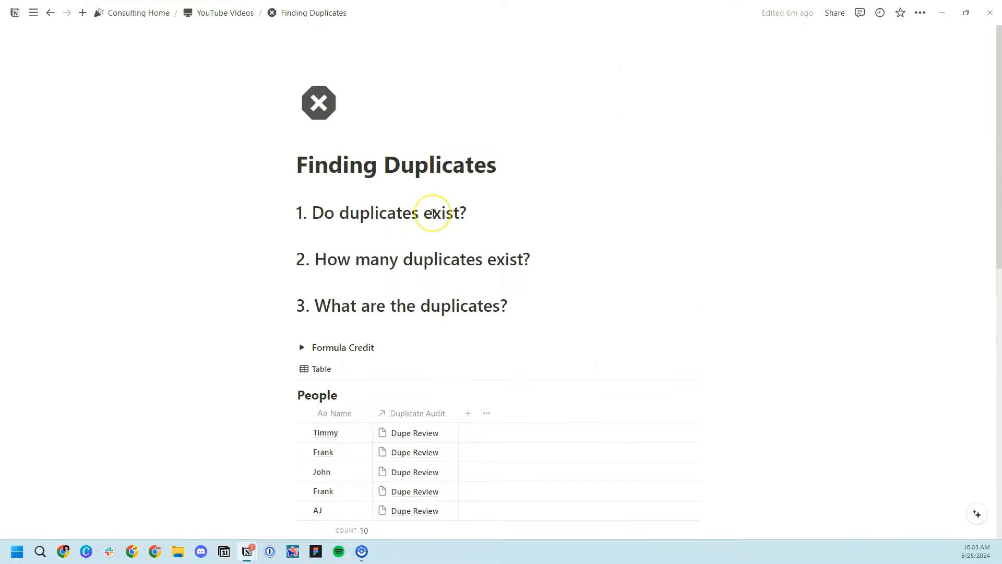
{"action": "scroll", "coordinate": [432, 213], "scroll_direction": "down", "scroll_amount": 1}
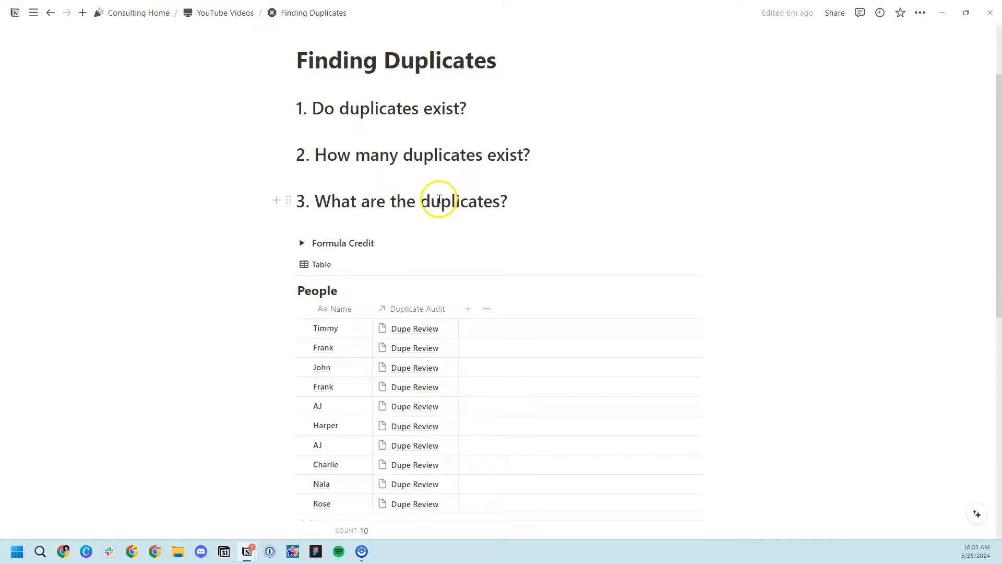
{"action": "scroll", "coordinate": [439, 199], "scroll_direction": "down", "scroll_amount": 5}
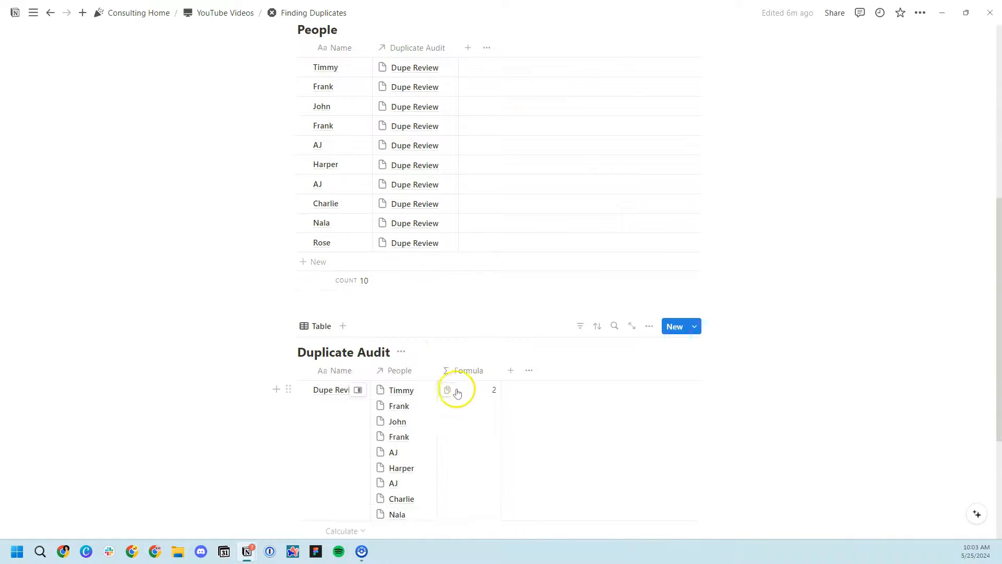
Step: Add a trailing space to the name in the second People row to test the duplicate count, and remove it again
{"action": "scroll", "coordinate": [469, 398], "scroll_direction": "up", "scroll_amount": 1}
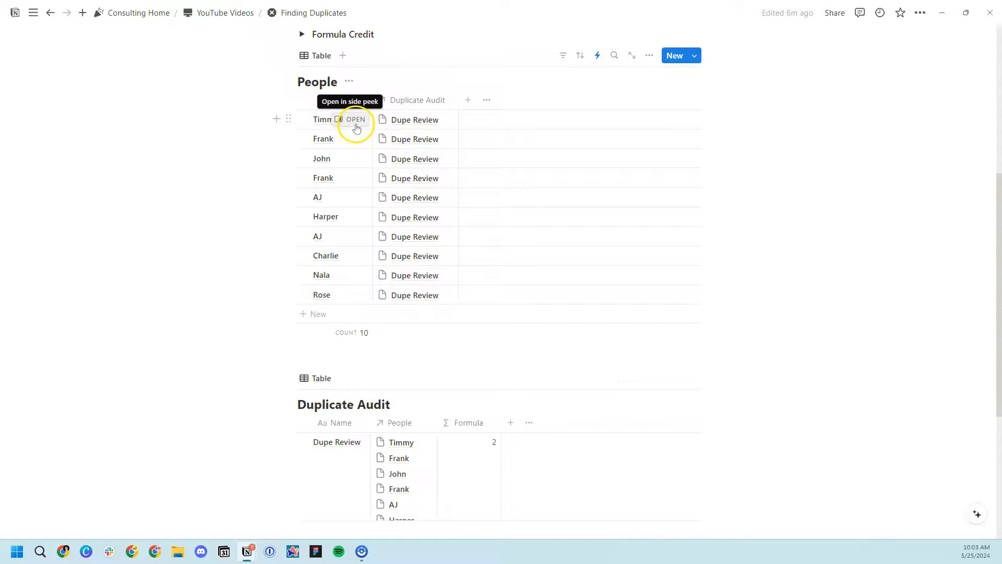
{"action": "left_click", "coordinate": [355, 127]}
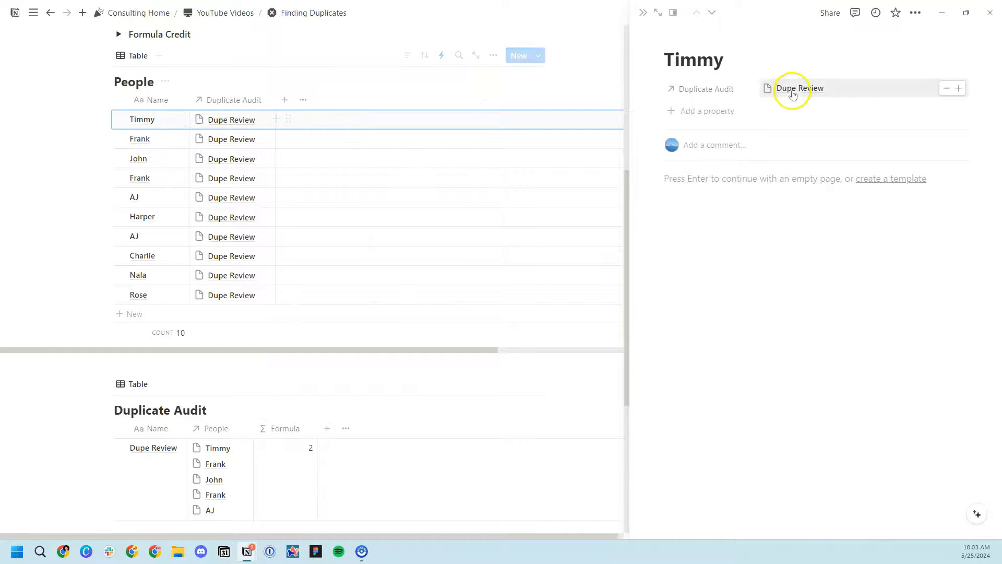
{"action": "left_click", "coordinate": [167, 139]}
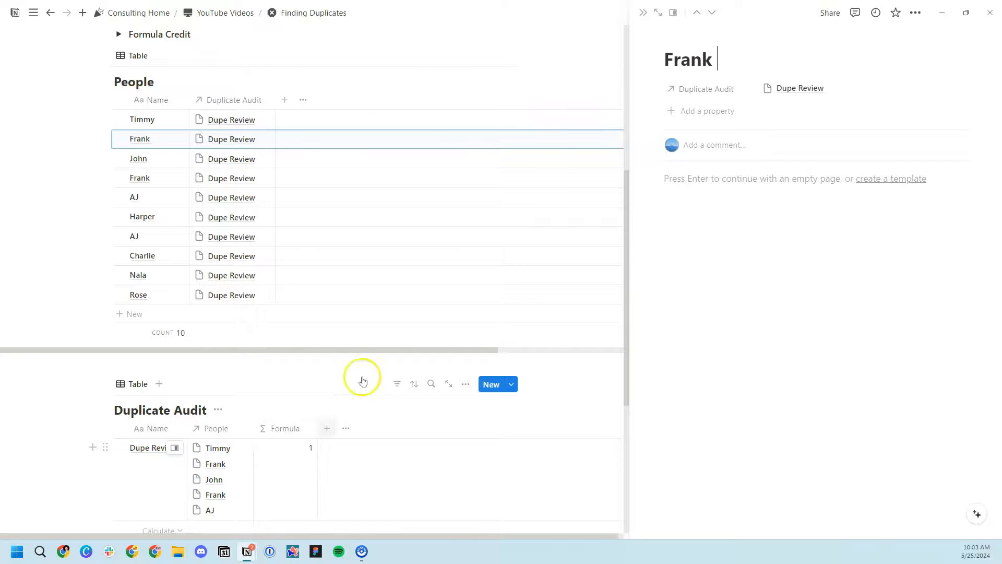
{"action": "key", "text": "BackSpace"}
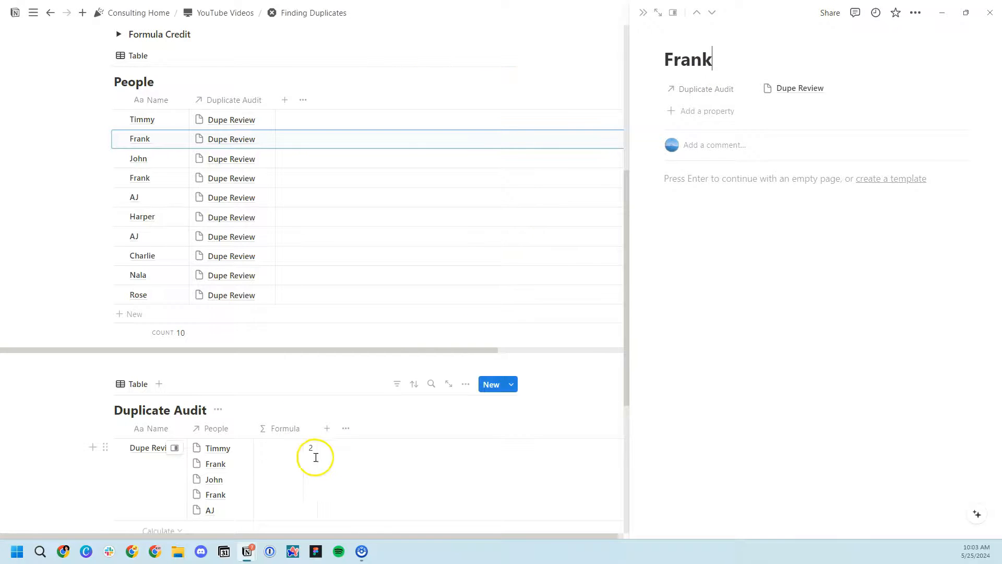
{"action": "left_click", "coordinate": [643, 13]}
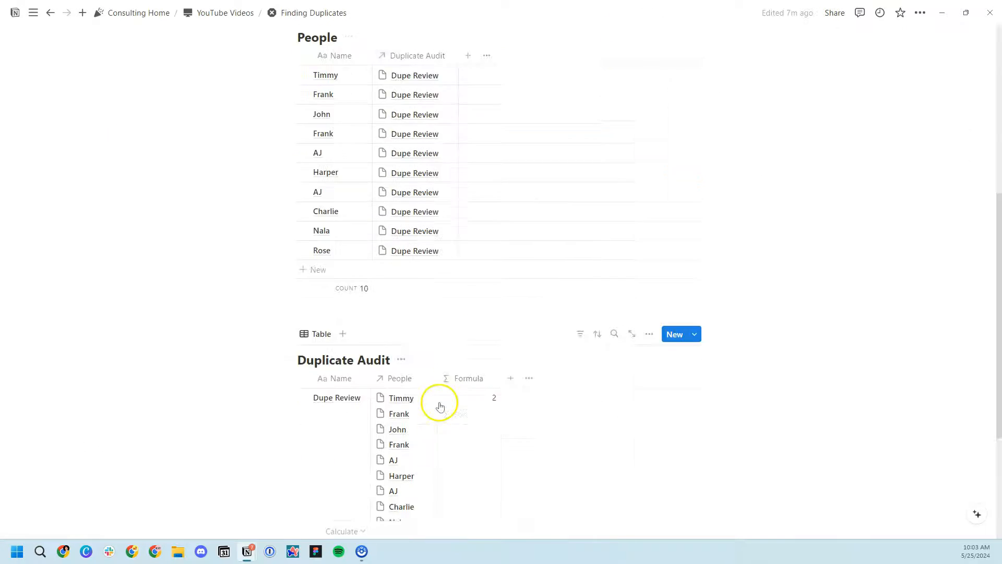
Step: Review the Formula column's duplicate count and the third question heading, "What are the duplicates?"
{"action": "scroll", "coordinate": [439, 405], "scroll_direction": "up", "scroll_amount": 4}
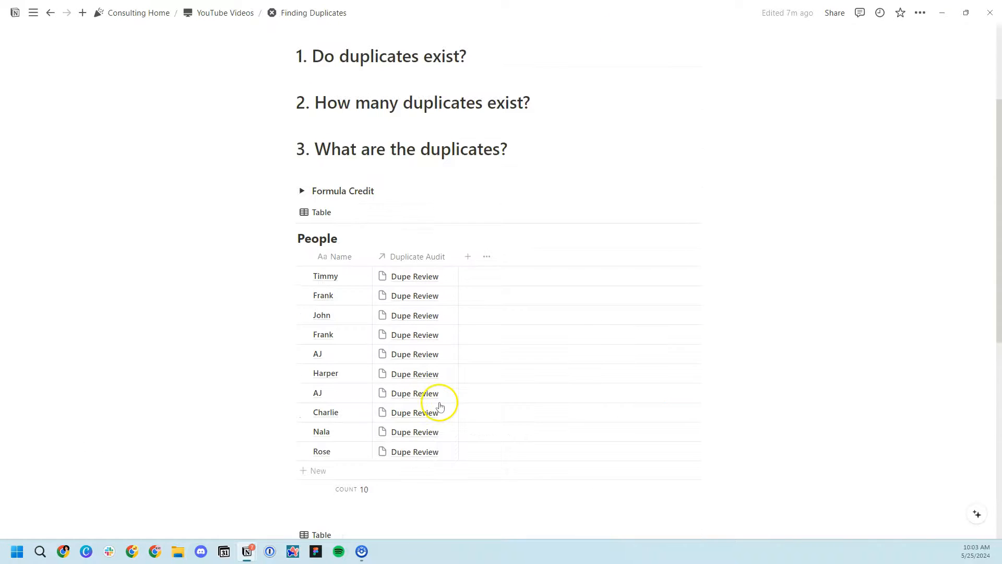
{"action": "scroll", "coordinate": [439, 406], "scroll_direction": "down", "scroll_amount": 1}
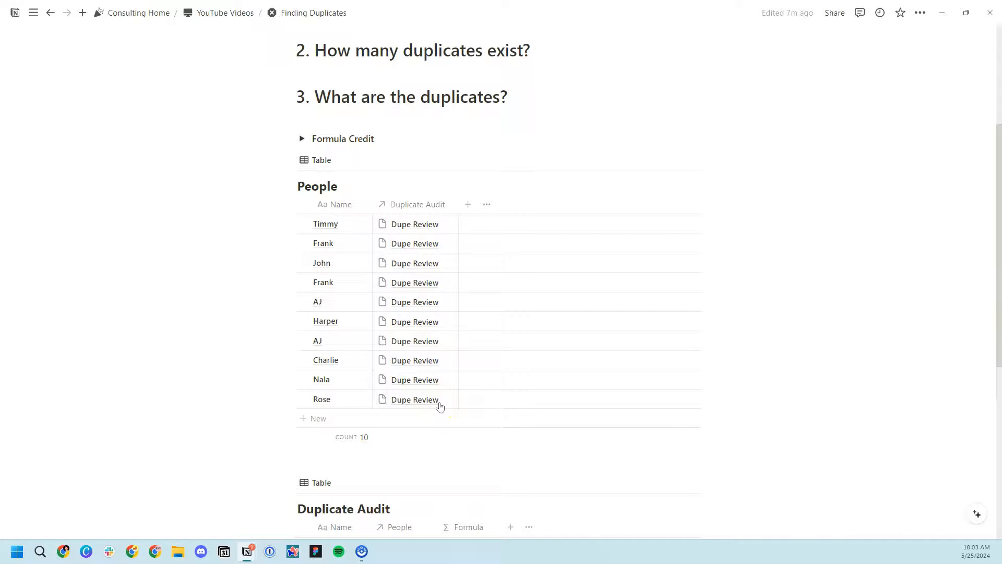
{"action": "scroll", "coordinate": [439, 407], "scroll_direction": "down", "scroll_amount": 3}
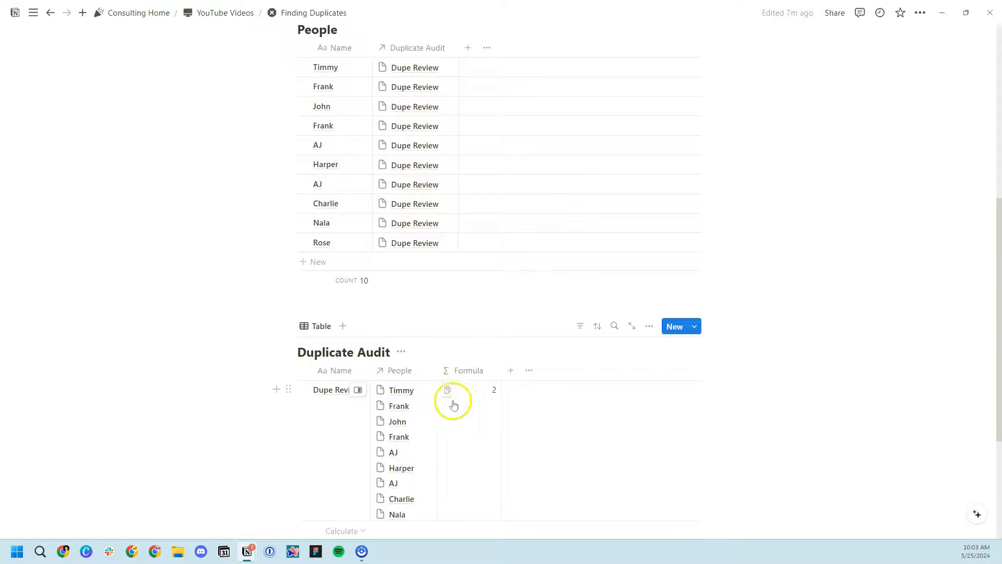
{"action": "scroll", "coordinate": [468, 408], "scroll_direction": "up", "scroll_amount": 1}
{"action": "scroll", "coordinate": [471, 439], "scroll_direction": "up", "scroll_amount": 5}
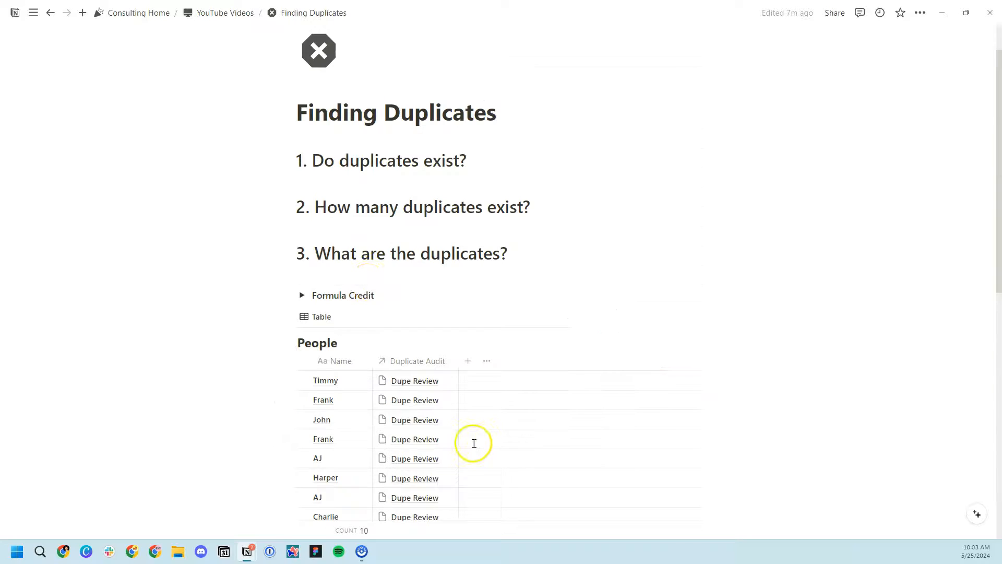
{"action": "left_click_drag", "start_coordinate": [546, 251], "coordinate": [312, 251]}
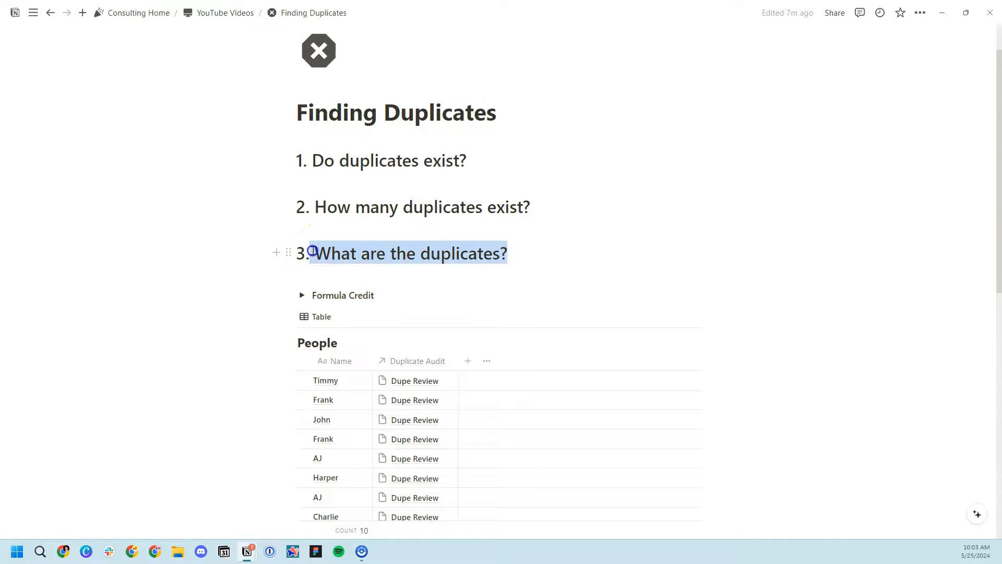
Step: Narrow the Formula column of the Duplicate Audit table slightly
{"action": "scroll", "coordinate": [285, 250], "scroll_direction": "down", "scroll_amount": 6}
{"action": "left_click_drag", "start_coordinate": [497, 320], "coordinate": [493, 320]}
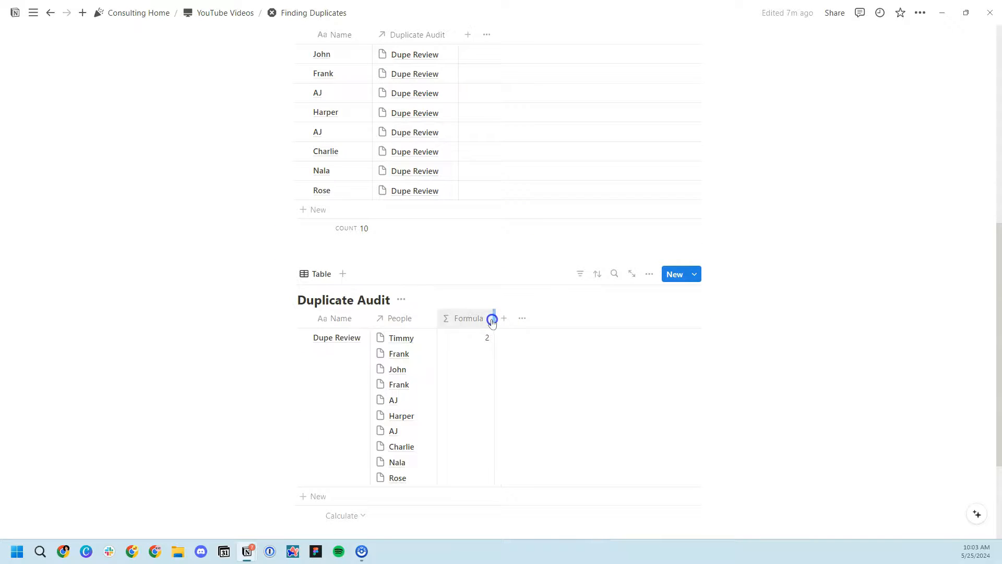
Step: Examine the duplicate-check examples and formulas on the linked Check for Duplicates page, and return to the Finding Duplicates page
{"action": "scroll", "coordinate": [490, 320], "scroll_direction": "up", "scroll_amount": 3}
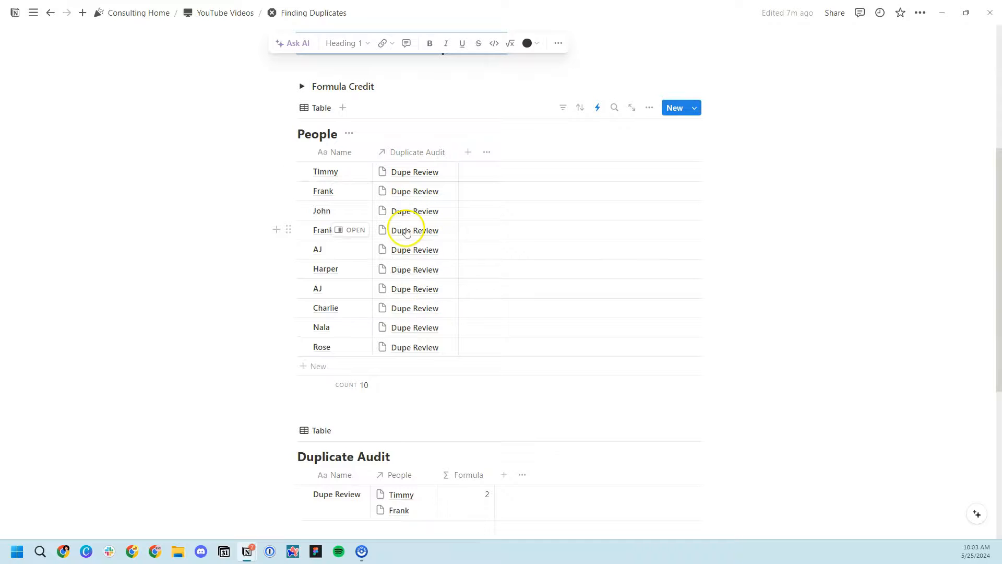
{"action": "scroll", "coordinate": [406, 224], "scroll_direction": "down", "scroll_amount": 3}
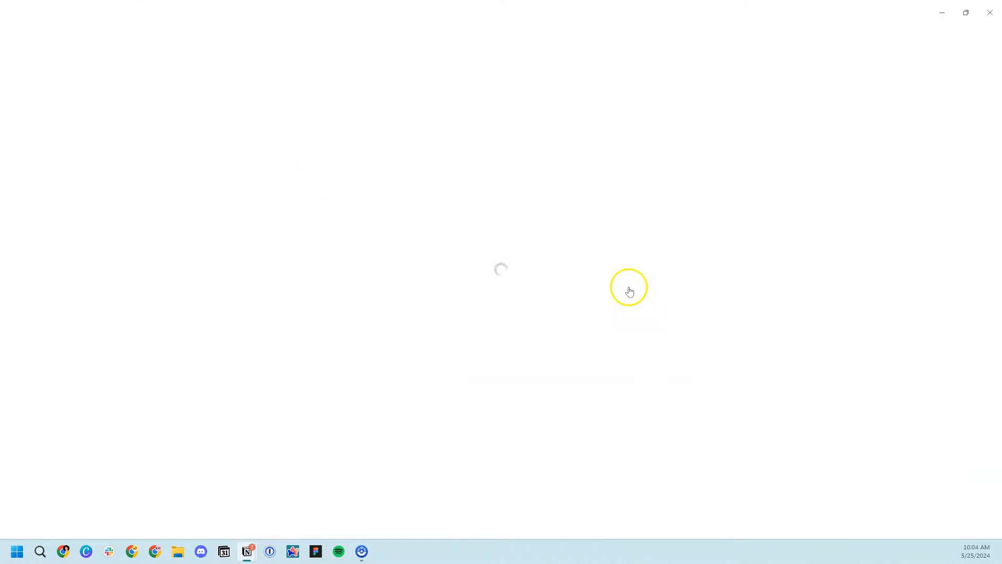
{"action": "scroll", "coordinate": [231, 146], "scroll_direction": "down", "scroll_amount": 15}
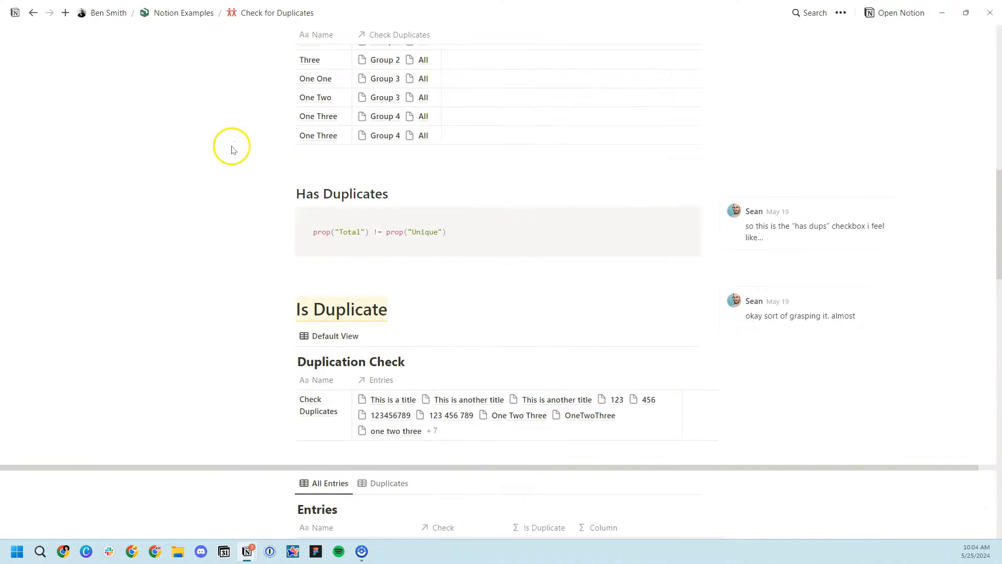
{"action": "scroll", "coordinate": [257, 240], "scroll_direction": "down", "scroll_amount": 4}
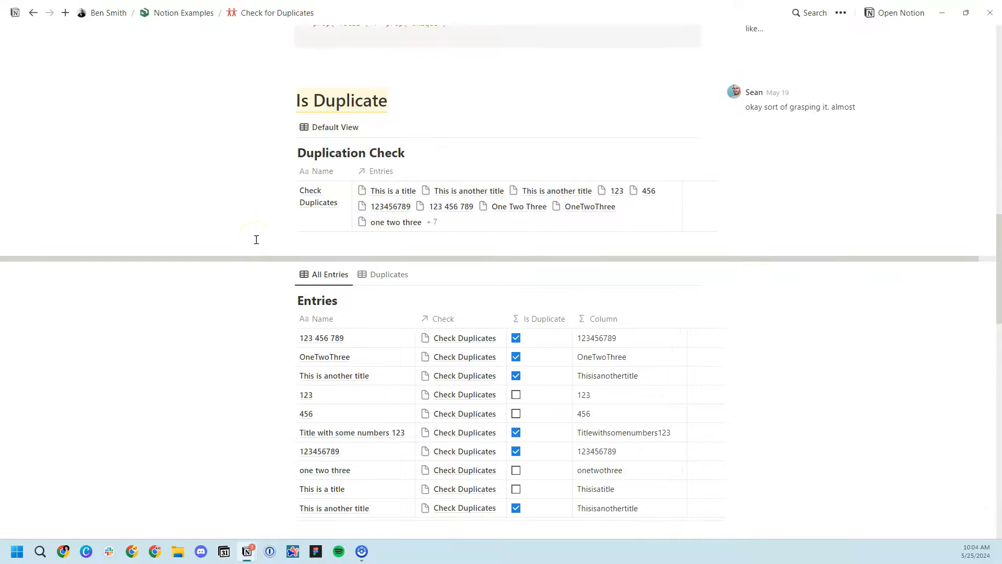
{"action": "scroll", "coordinate": [256, 240], "scroll_direction": "up", "scroll_amount": 2}
{"action": "scroll", "coordinate": [257, 239], "scroll_direction": "down", "scroll_amount": 12}
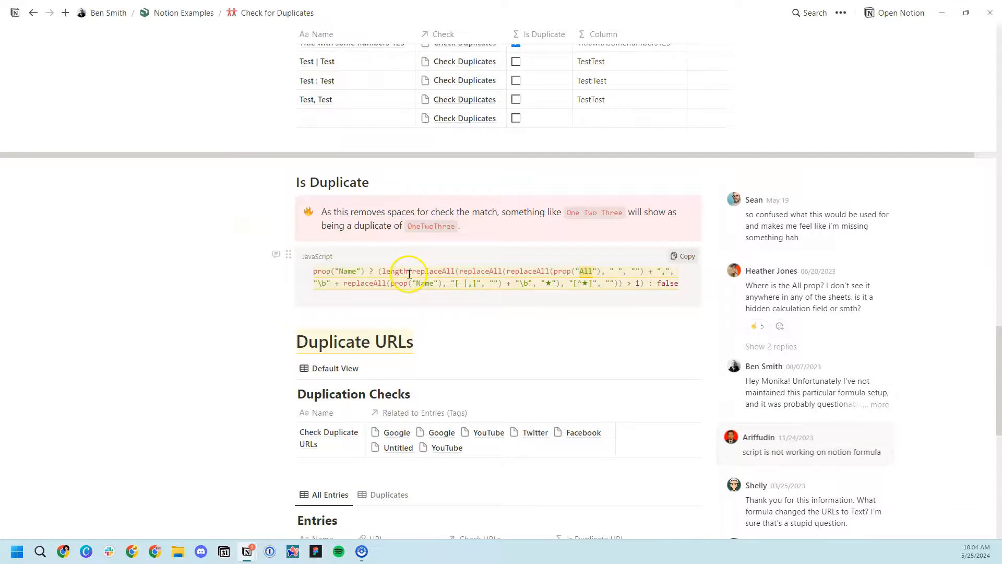
{"action": "scroll", "coordinate": [409, 273], "scroll_direction": "down", "scroll_amount": 1}
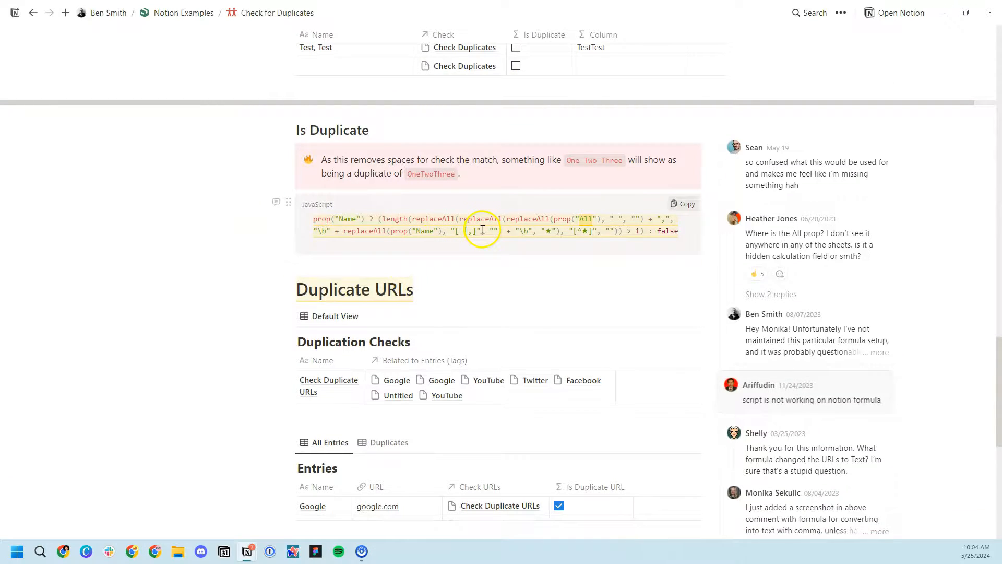
{"action": "scroll", "coordinate": [821, 217], "scroll_direction": "down", "scroll_amount": 3}
{"action": "scroll", "coordinate": [816, 188], "scroll_direction": "down", "scroll_amount": 4}
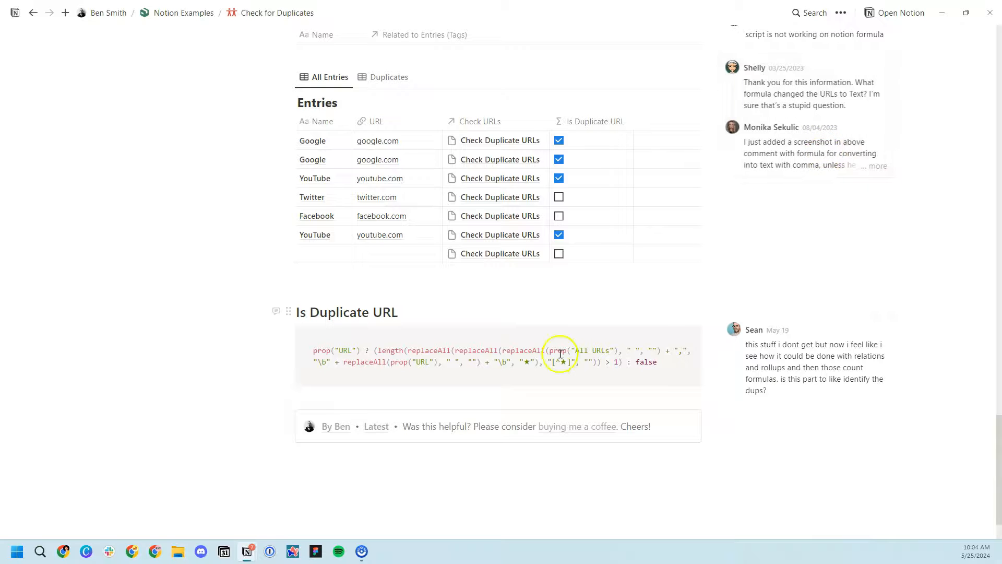
{"action": "scroll", "coordinate": [605, 360], "scroll_direction": "up", "scroll_amount": 20}
{"action": "scroll", "coordinate": [603, 323], "scroll_direction": "up", "scroll_amount": 1}
{"action": "key", "text": "alt+Left"}
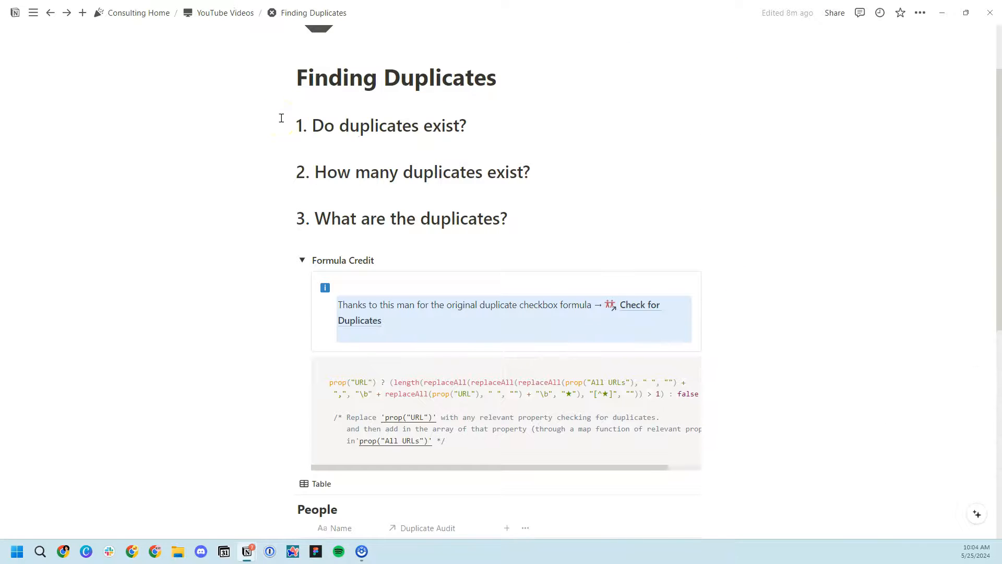
Step: Add a Formula property to the People table
{"action": "scroll", "coordinate": [297, 257], "scroll_direction": "down", "scroll_amount": 6}
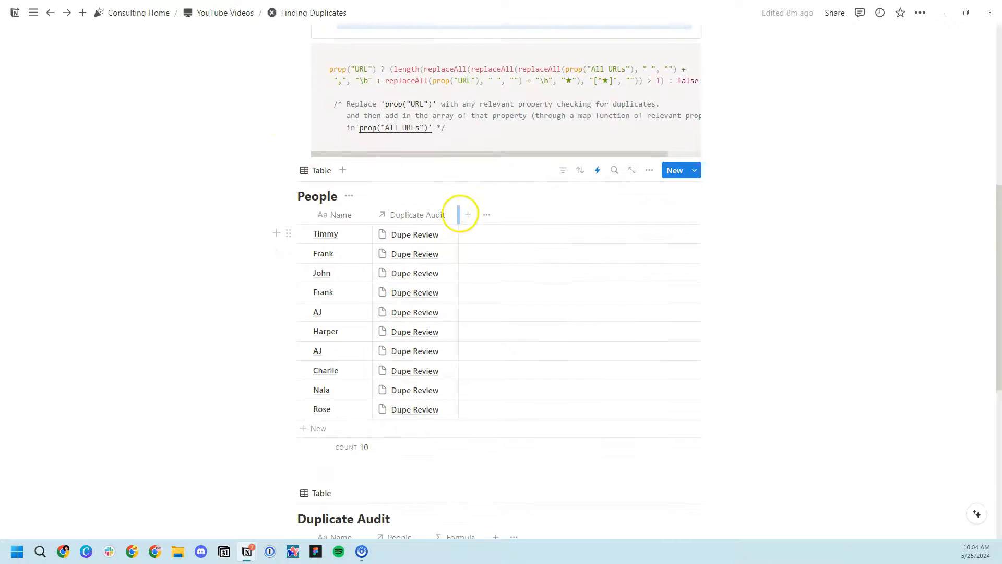
{"action": "left_click", "coordinate": [467, 215]}
{"action": "scroll", "coordinate": [767, 326], "scroll_direction": "down", "scroll_amount": 3}
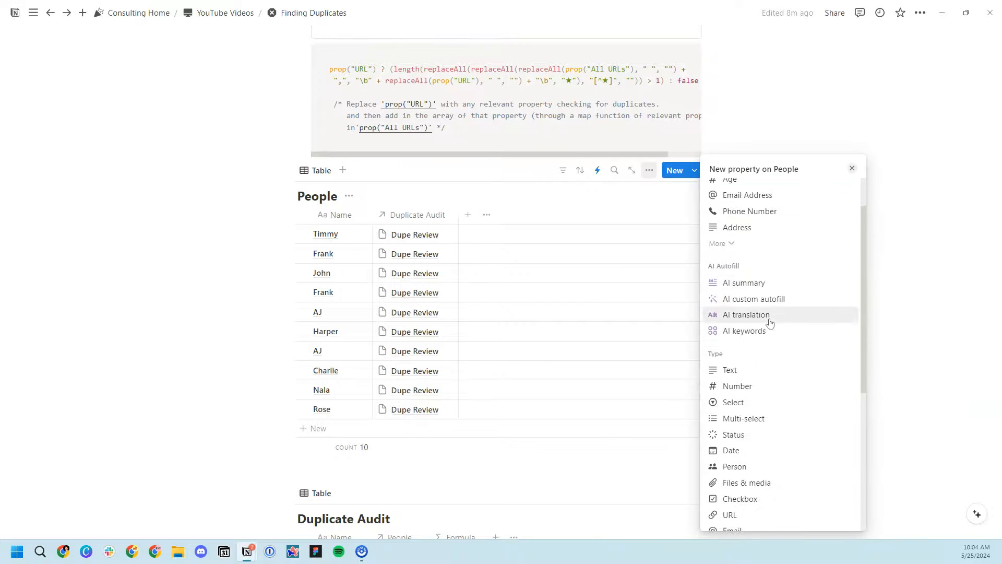
{"action": "left_click", "coordinate": [737, 510]}
{"action": "left_click", "coordinate": [557, 211]}
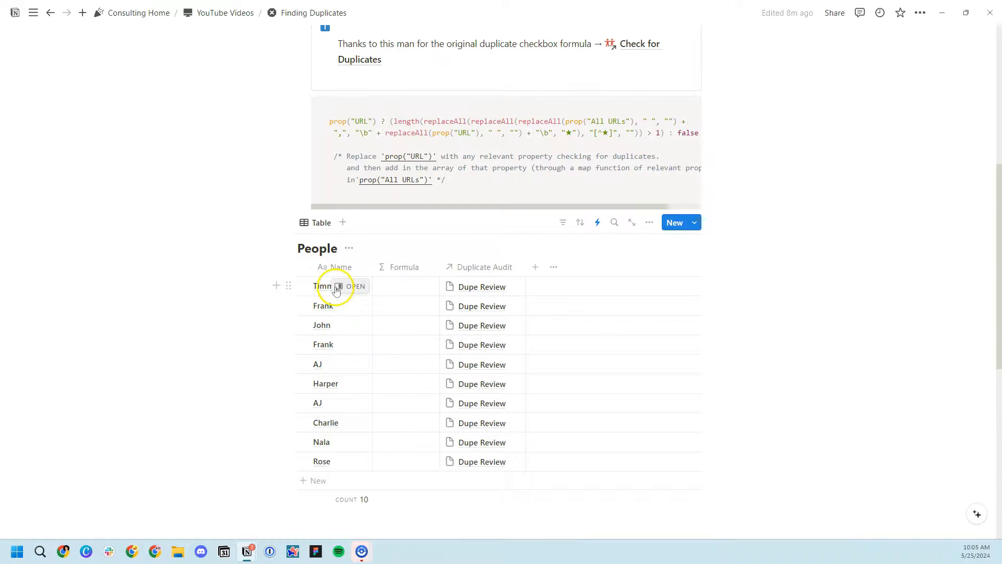
Step: Copy the duplicate checkbox formula, without its comment, from the Formula Credit code block
{"action": "scroll", "coordinate": [336, 284], "scroll_direction": "down", "scroll_amount": 3}
{"action": "scroll", "coordinate": [336, 286], "scroll_direction": "up", "scroll_amount": 2}
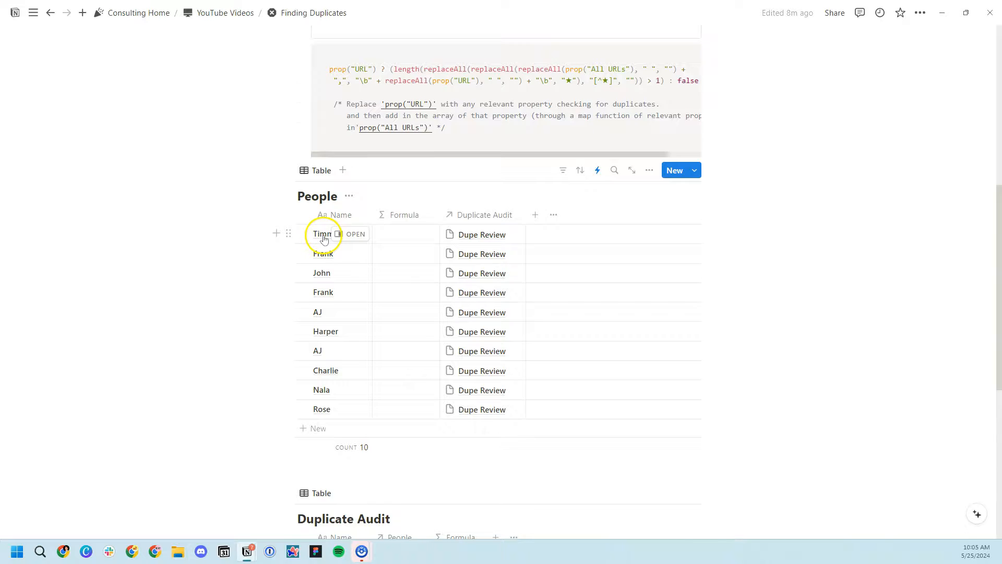
{"action": "scroll", "coordinate": [323, 239], "scroll_direction": "down", "scroll_amount": 3}
{"action": "scroll", "coordinate": [323, 239], "scroll_direction": "up", "scroll_amount": 3}
{"action": "left_click_drag", "start_coordinate": [329, 70], "coordinate": [665, 99]}
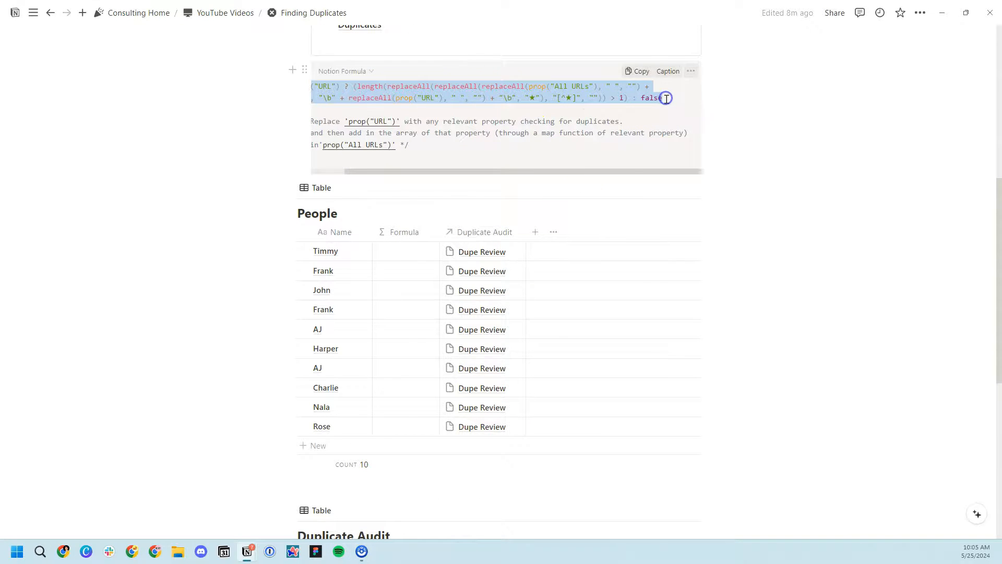
{"action": "key", "text": "ctrl+c"}
Step: Paste the copied formula into the People table's Formula property and move that column after Duplicate Audit
{"action": "left_click", "coordinate": [413, 254]}
{"action": "key", "text": "ctrl+v"}
{"action": "key", "text": "Escape"}
{"action": "left_click_drag", "start_coordinate": [409, 232], "coordinate": [532, 230]}
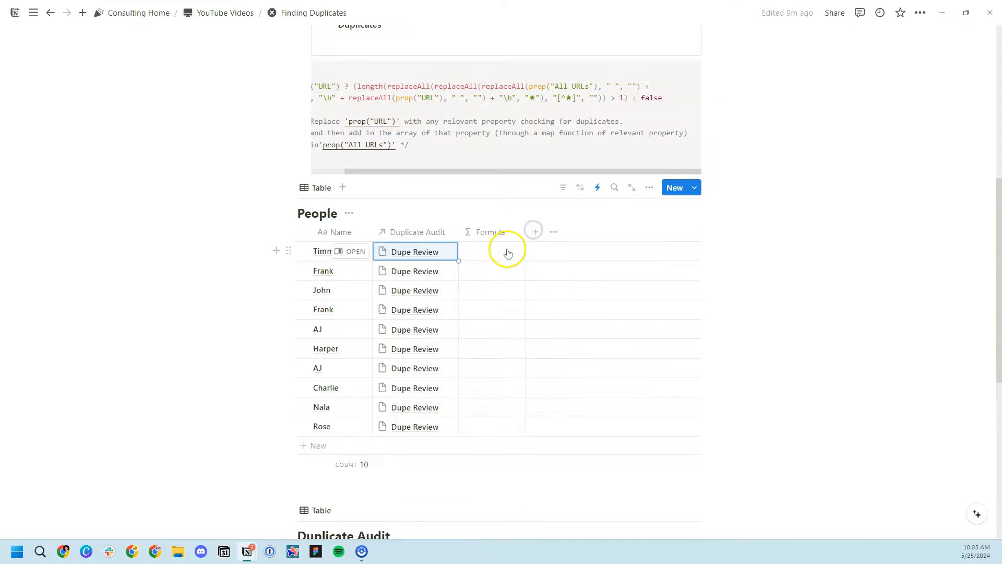
Step: Replace the first URL reference in the People table's formula with the Name property
{"action": "left_click", "coordinate": [507, 253]}
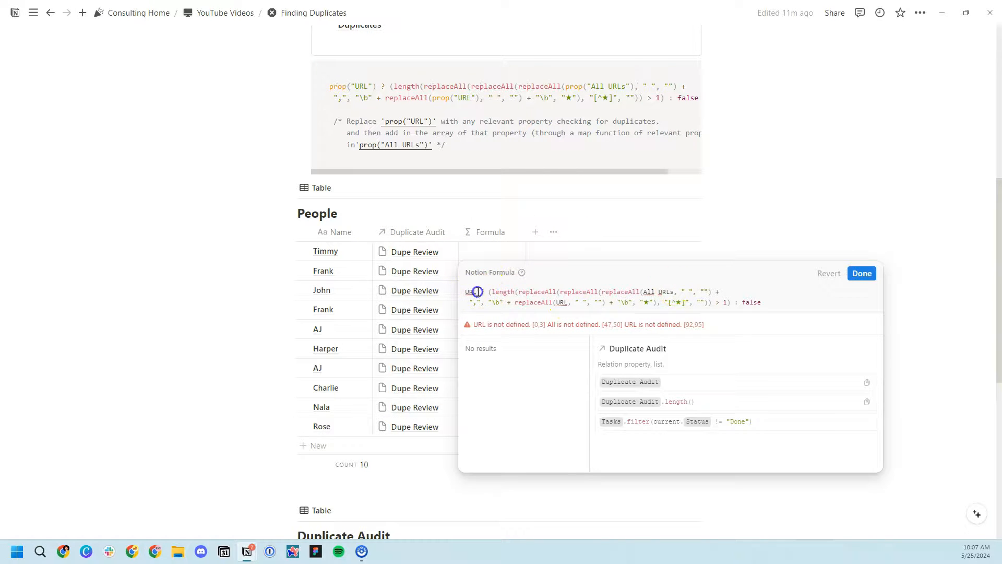
{"action": "left_click_drag", "start_coordinate": [478, 291], "coordinate": [464, 291]}
{"action": "type", "text": "Name"}
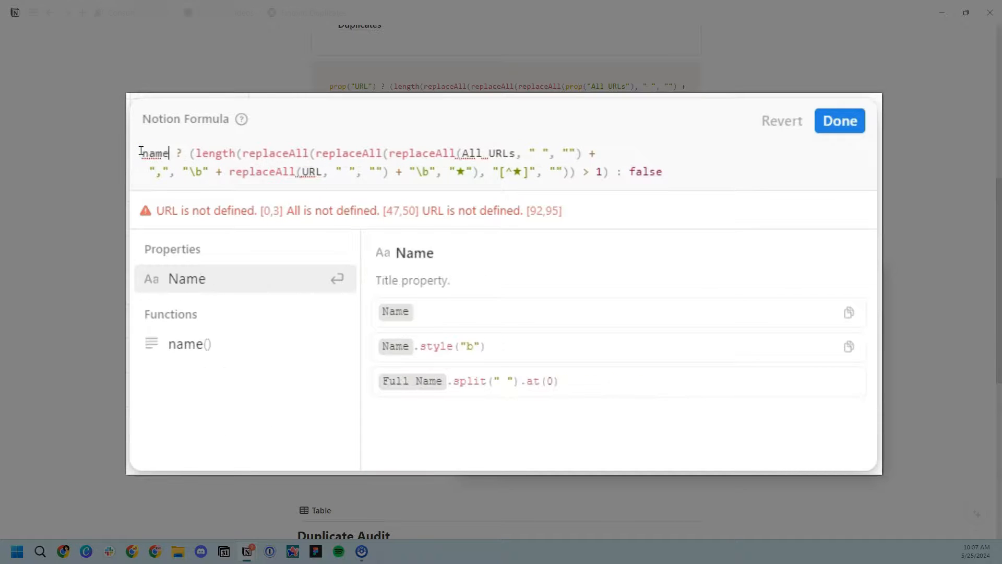
{"action": "key", "text": "Return"}
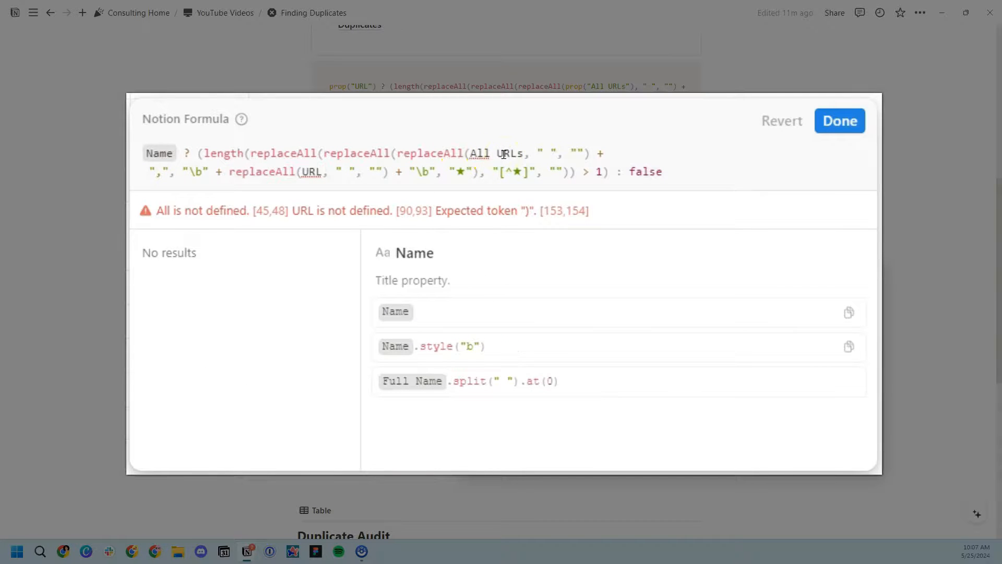
Step: Replace All URLs with [map(Duplicate Audit,current.People)] and the remaining URL with the Name property, and save the formula
{"action": "left_click_drag", "start_coordinate": [519, 153], "coordinate": [469, 152]}
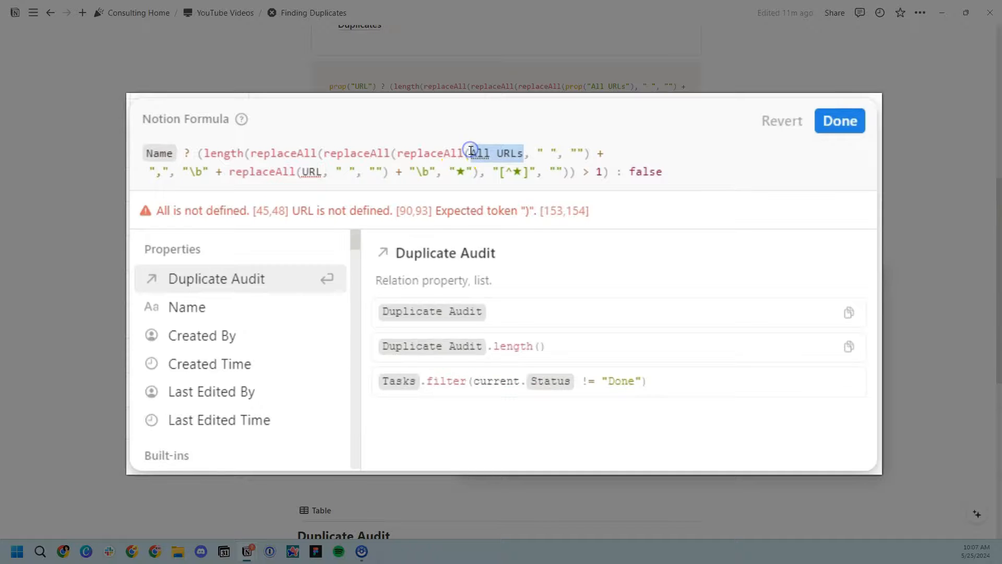
{"action": "type", "text": "[map(d"}
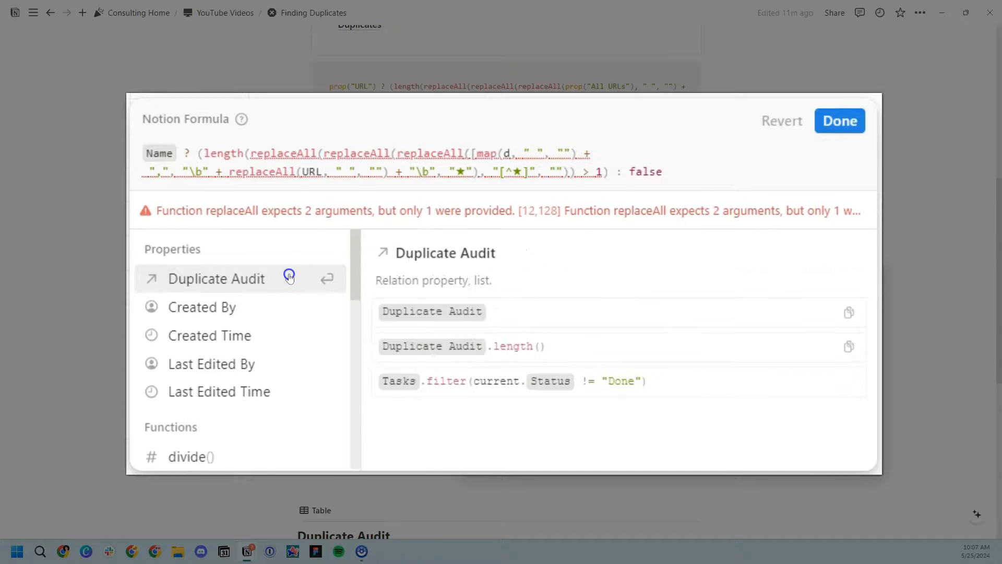
{"action": "left_click", "coordinate": [288, 275]}
{"action": "type", "text": ",current."}
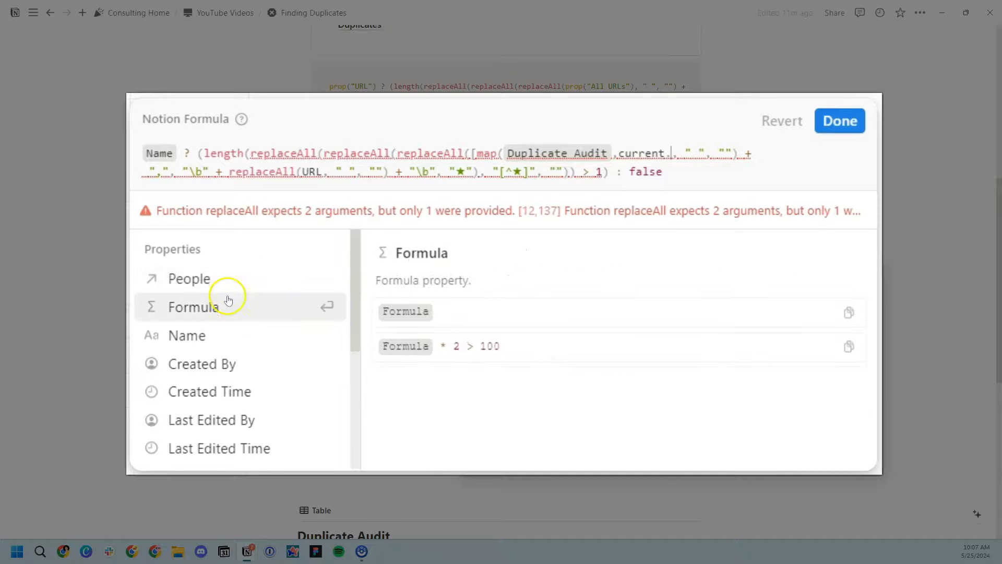
{"action": "left_click", "coordinate": [229, 284]}
{"action": "type", "text": ")]"}
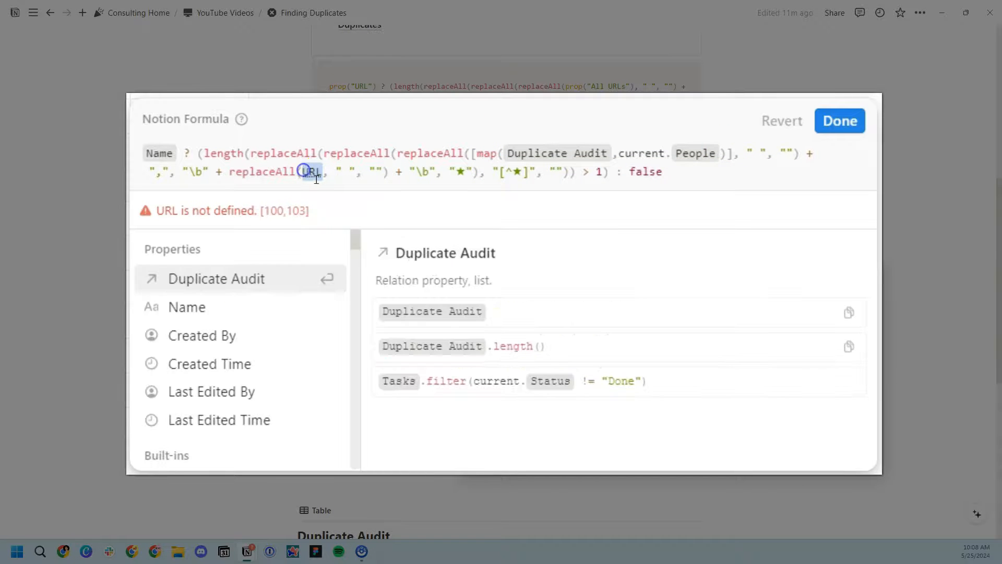
{"action": "left_click", "coordinate": [219, 303]}
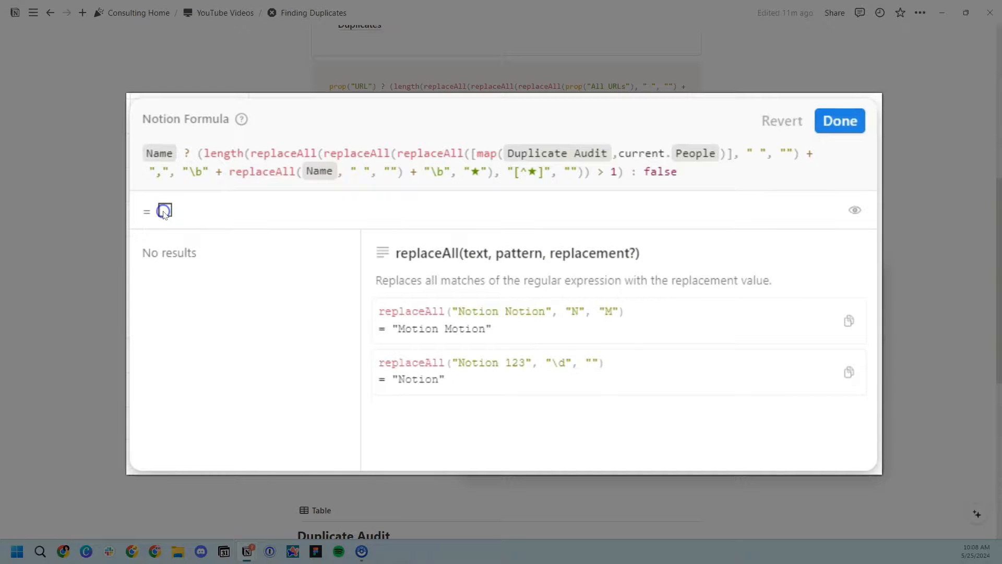
{"action": "left_click", "coordinate": [840, 121]}
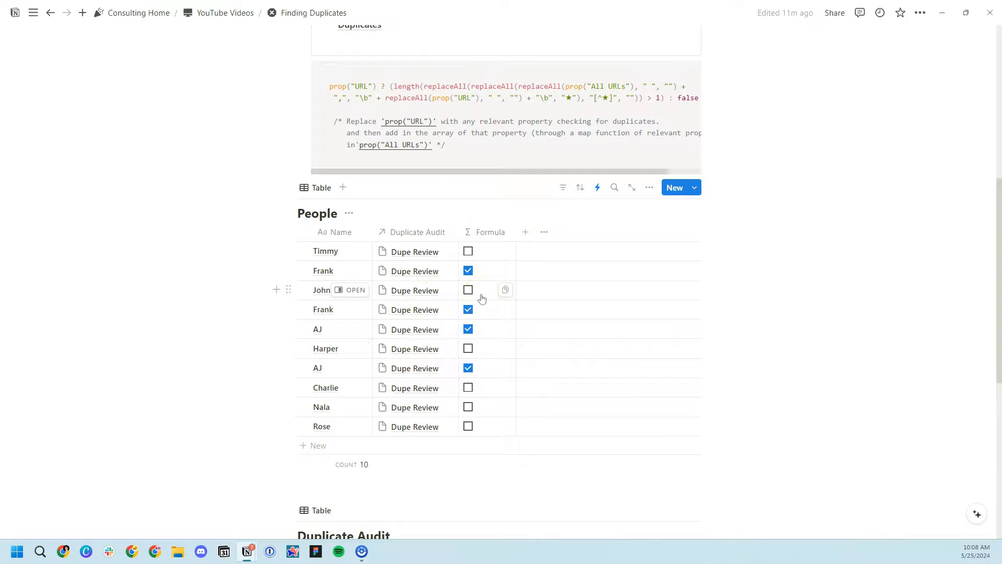
Step: Add a second formula property to the Duplicate Audit table and open its formula for editing
{"action": "scroll", "coordinate": [481, 298], "scroll_direction": "down", "scroll_amount": 5}
{"action": "left_click", "coordinate": [477, 295]}
{"action": "left_click", "coordinate": [495, 294]}
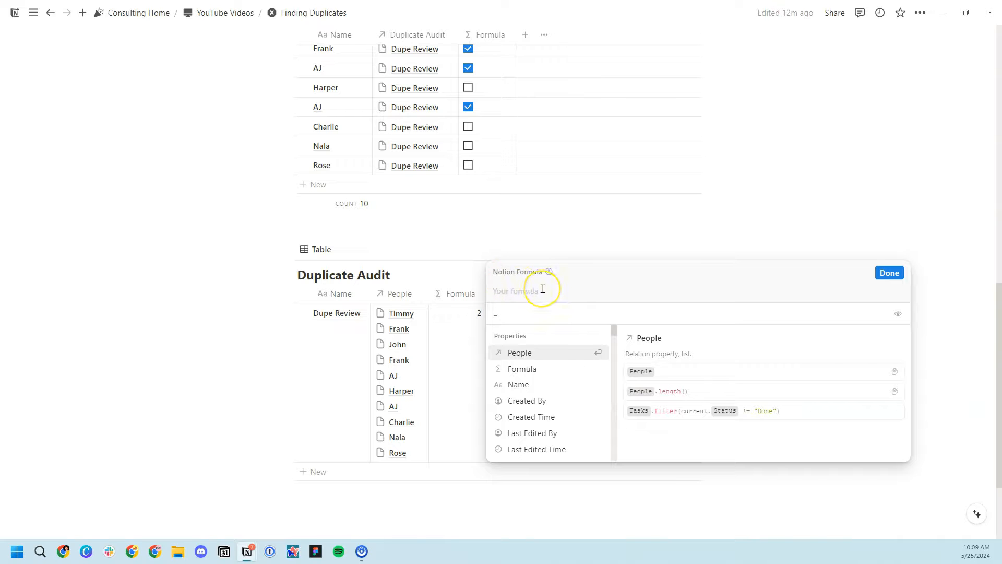
Step: Start the new Duplicate Audit formula with map(People.filter(current.Formula == true) to keep only the flagged people
{"action": "type", "text": "map("}
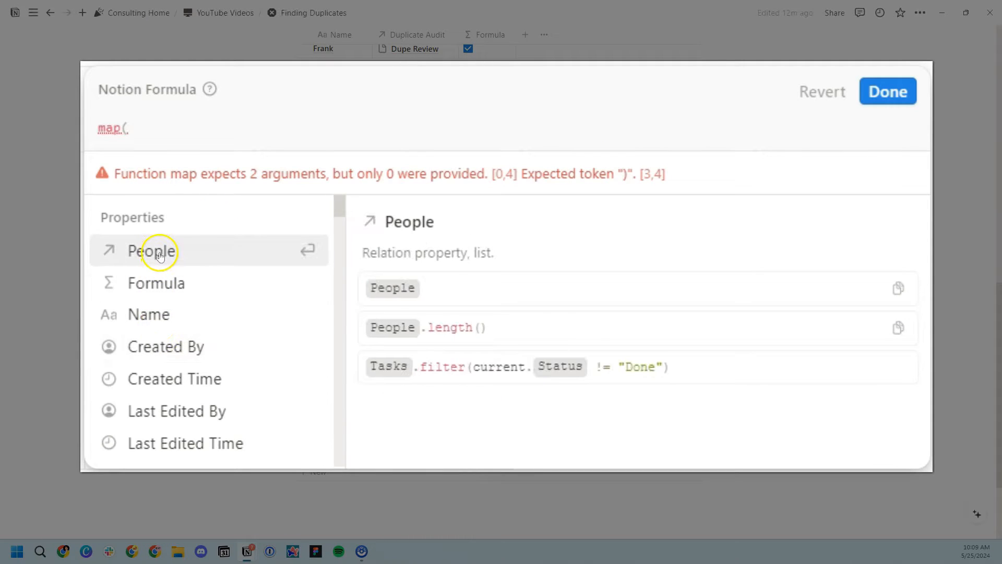
{"action": "left_click", "coordinate": [156, 251]}
{"action": "type", "text": ".filter"}
{"action": "left_click", "coordinate": [157, 251]}
{"action": "left_click", "coordinate": [160, 256]}
{"action": "type", "text": "."}
{"action": "left_click", "coordinate": [175, 331]}
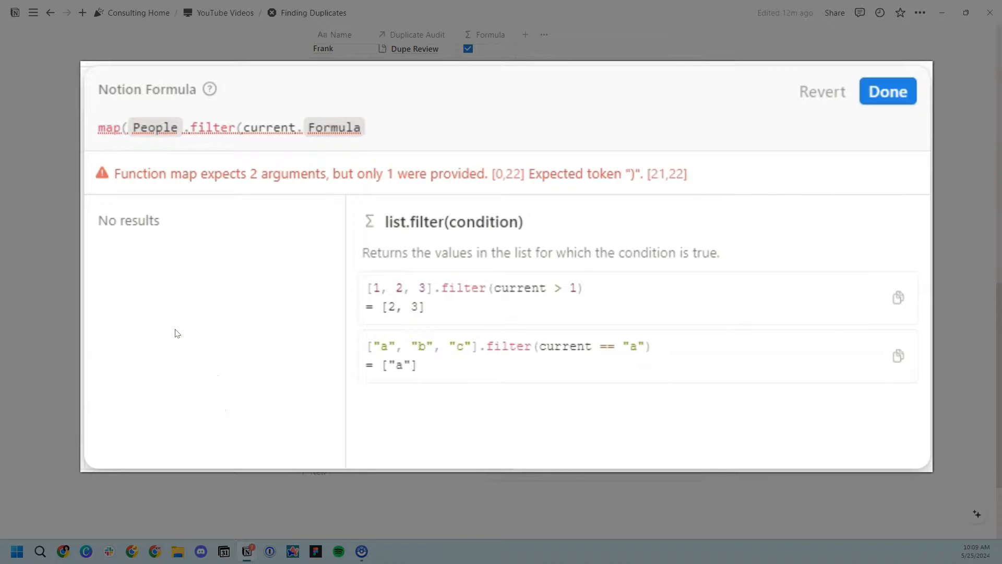
{"action": "type", "text": "== tru"}
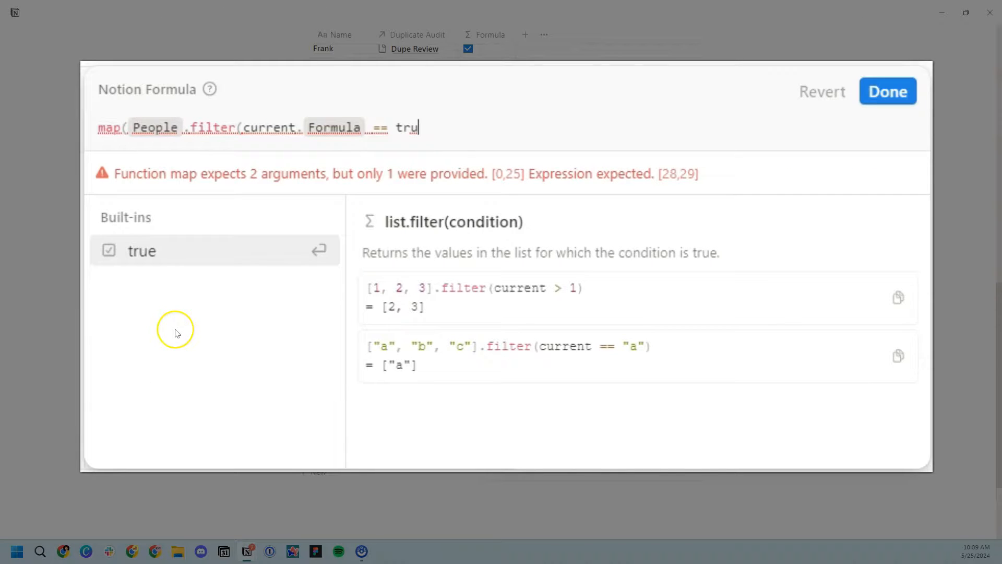
{"action": "type", "text": "e)"}
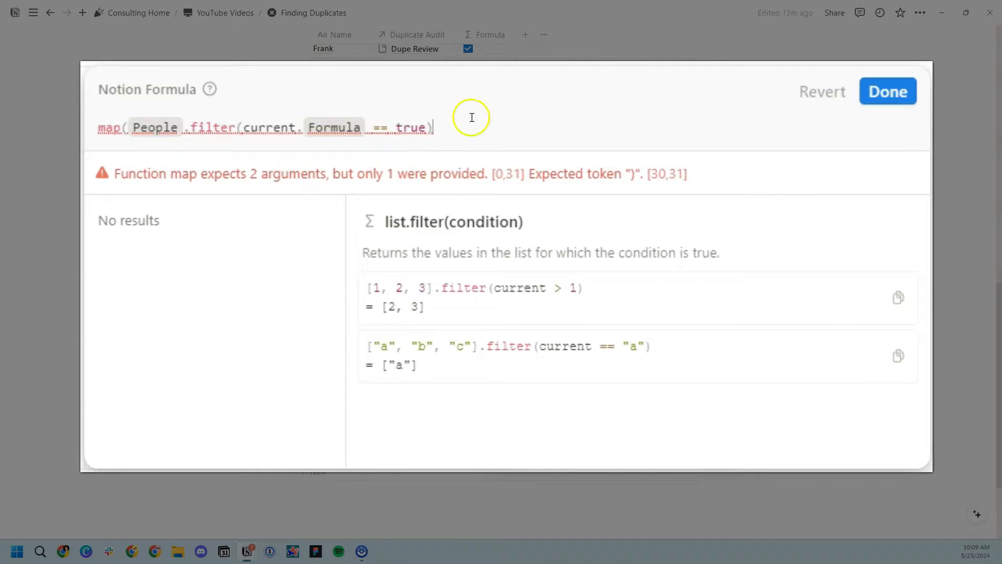
Step: Add current.Name as the second argument of the map function and save the formula
{"action": "type", "text": ",current."}
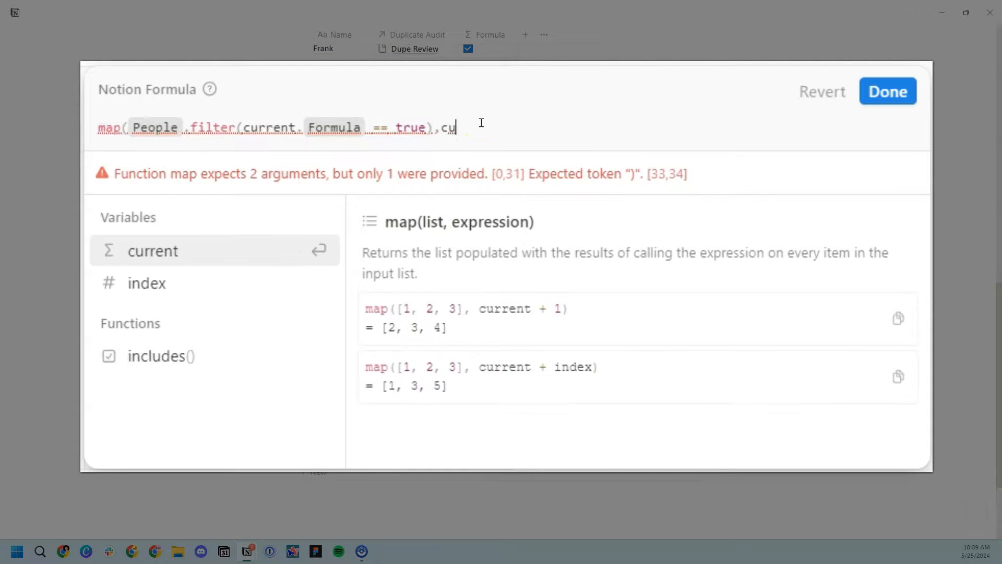
{"action": "left_click", "coordinate": [204, 295]}
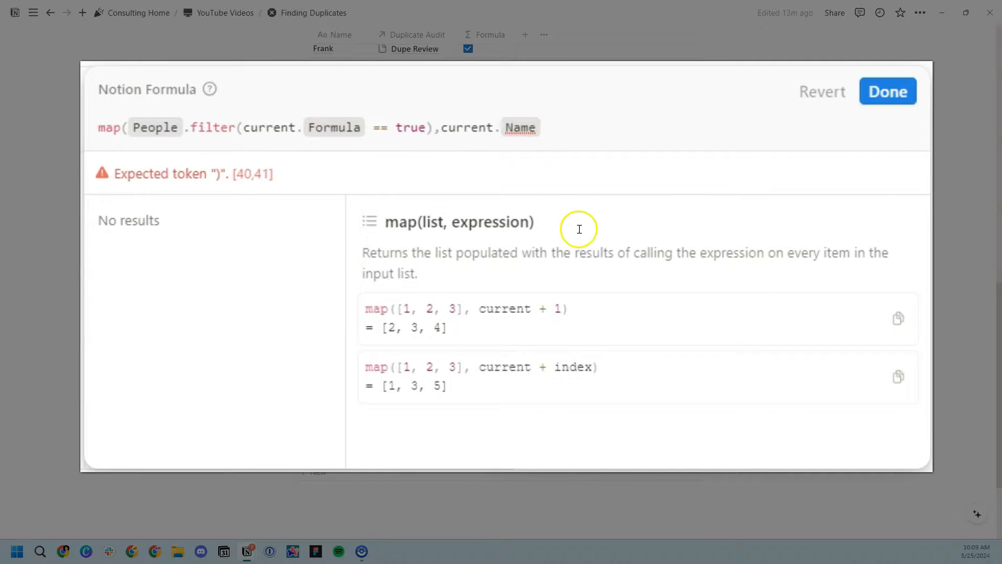
{"action": "left_click", "coordinate": [888, 92]}
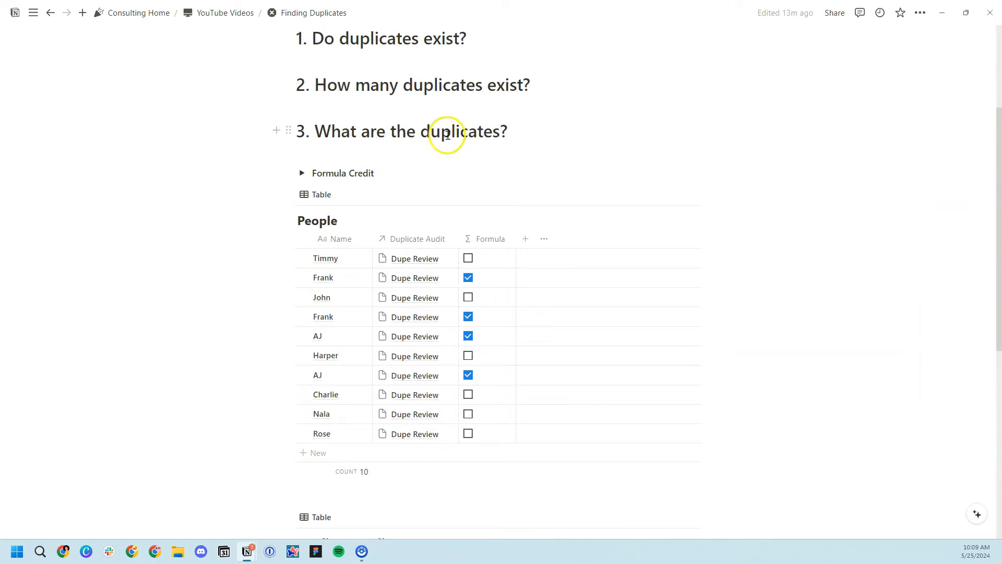
Step: Reopen the new Duplicate Audit formula, add the closing parenthesis of the map function and append .unique()
{"action": "scroll", "coordinate": [447, 136], "scroll_direction": "down", "scroll_amount": 5}
{"action": "scroll", "coordinate": [447, 136], "scroll_direction": "up", "scroll_amount": 6}
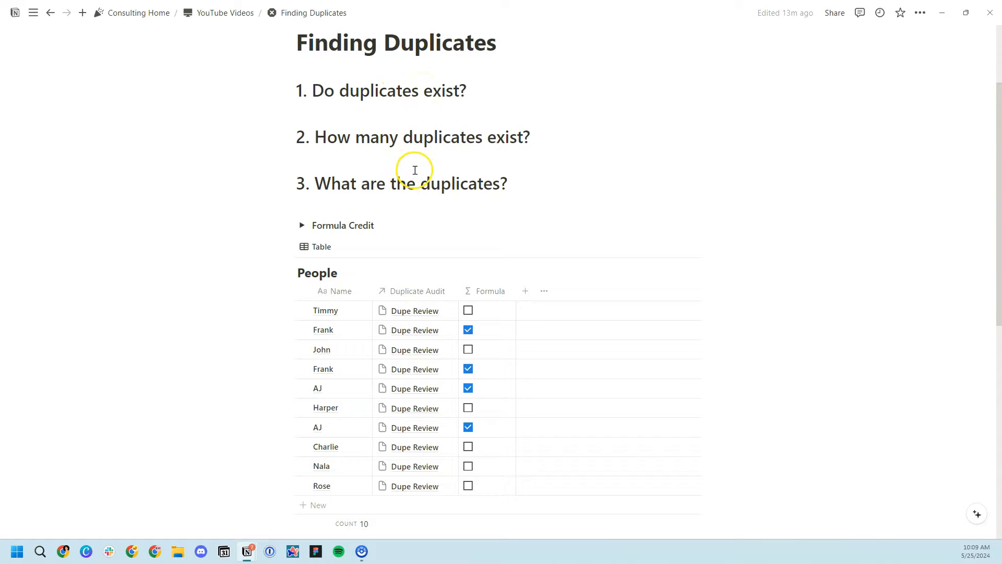
{"action": "scroll", "coordinate": [415, 170], "scroll_direction": "down", "scroll_amount": 5}
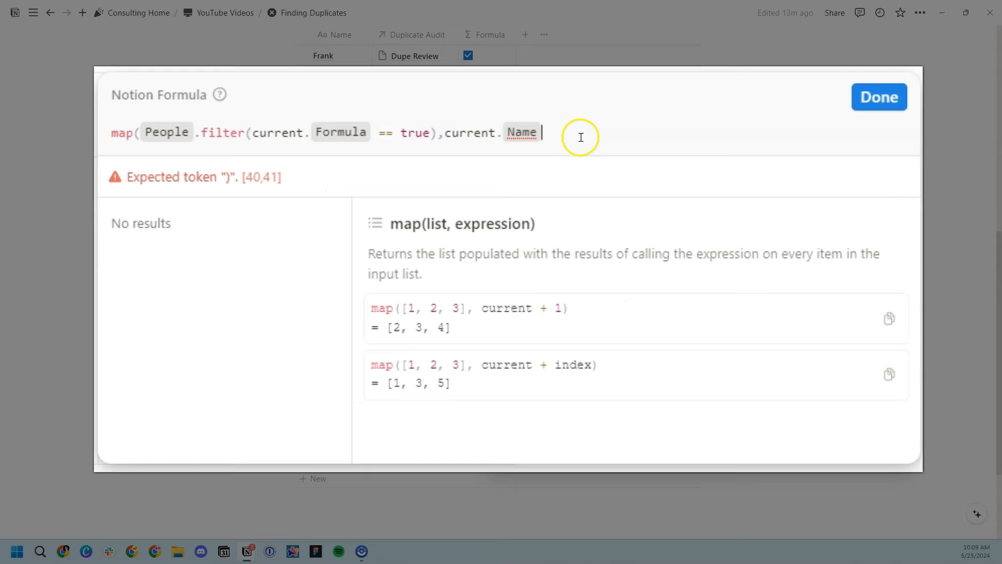
{"action": "left_click", "coordinate": [581, 137]}
{"action": "type", "text": ")"}
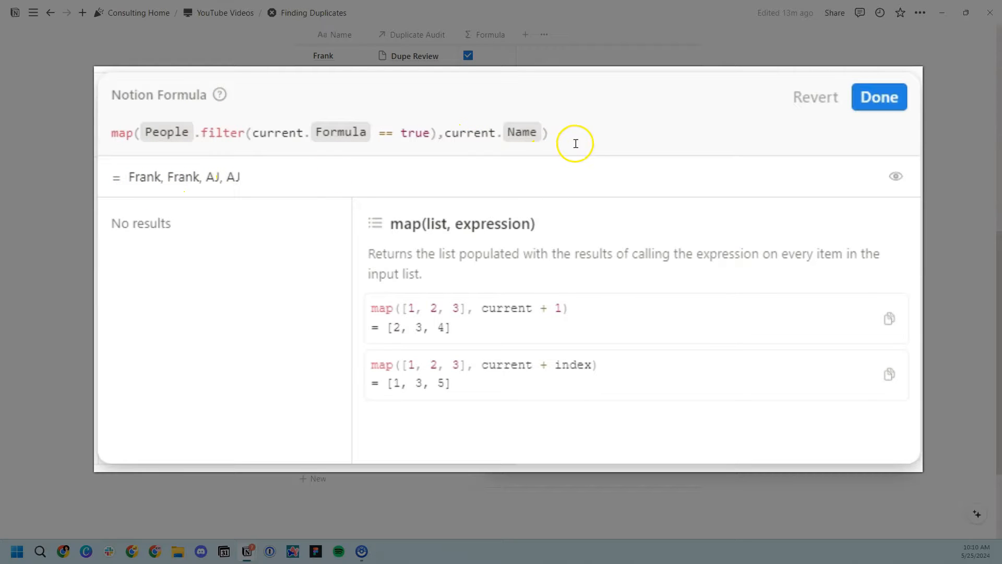
{"action": "type", "text": ".unique()"}
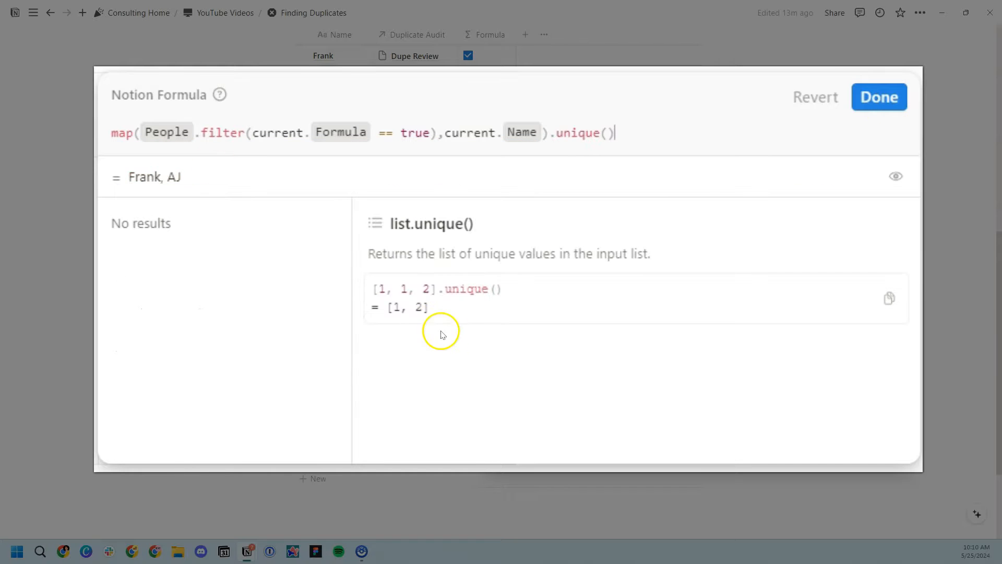
Step: Save the unique-names formula and narrow the Formula 1 column in the Duplicate Audit table
{"action": "left_click_drag", "start_coordinate": [180, 179], "coordinate": [123, 175]}
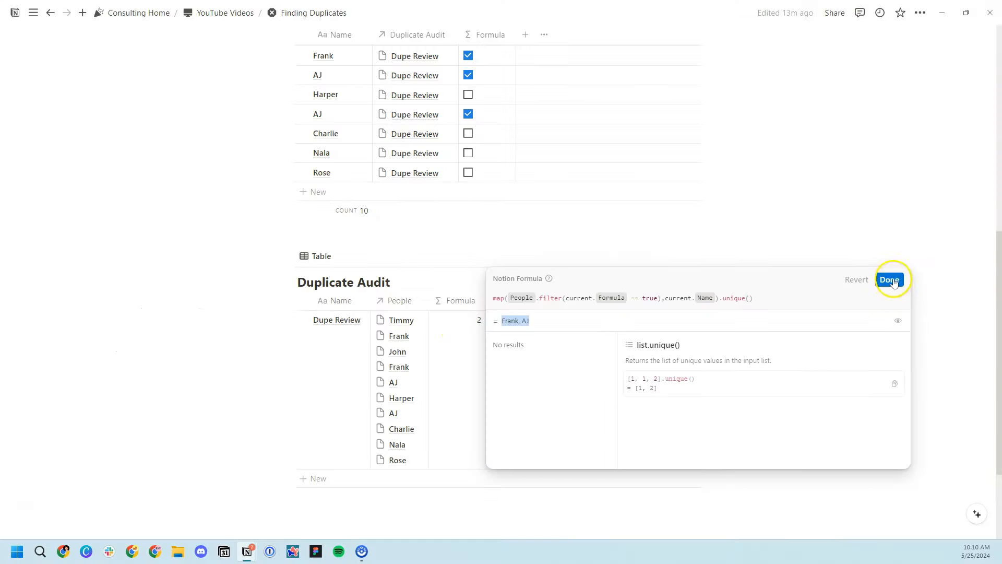
{"action": "left_click", "coordinate": [879, 99]}
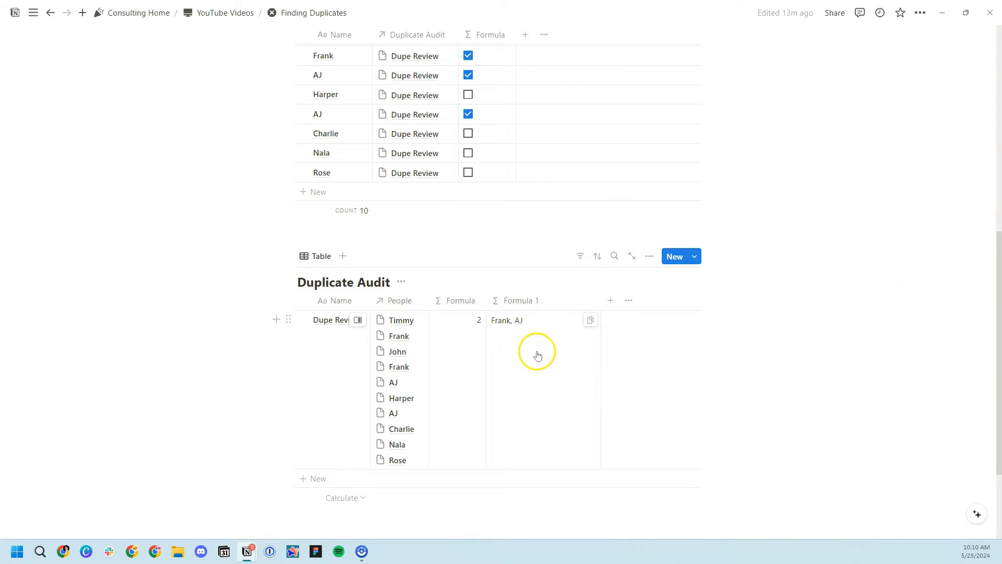
{"action": "scroll", "coordinate": [537, 354], "scroll_direction": "up", "scroll_amount": 3}
{"action": "scroll", "coordinate": [472, 305], "scroll_direction": "down", "scroll_amount": 3}
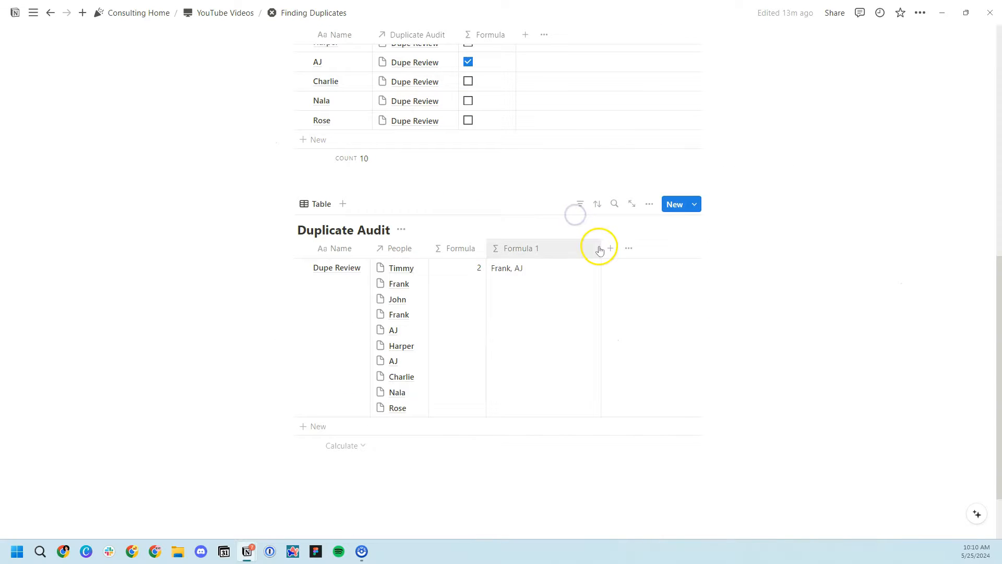
{"action": "left_click_drag", "start_coordinate": [565, 243], "coordinate": [555, 243]}
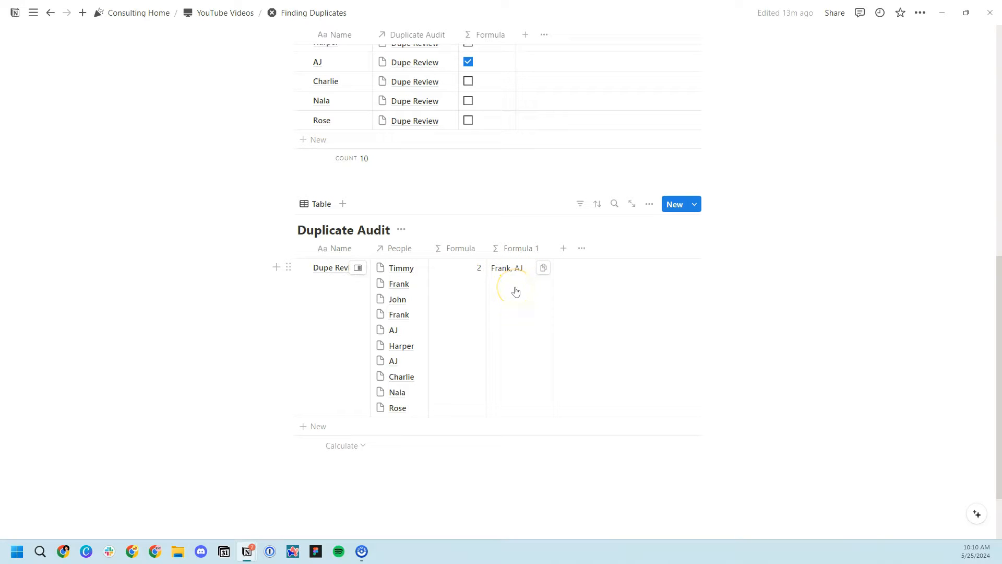
Step: Add a third formula property to Duplicate Audit, combining a copy of the duplicate-count formula with + "Dupes which are ->" +
{"action": "left_click", "coordinate": [560, 251]}
{"action": "scroll", "coordinate": [776, 355], "scroll_direction": "down", "scroll_amount": 5}
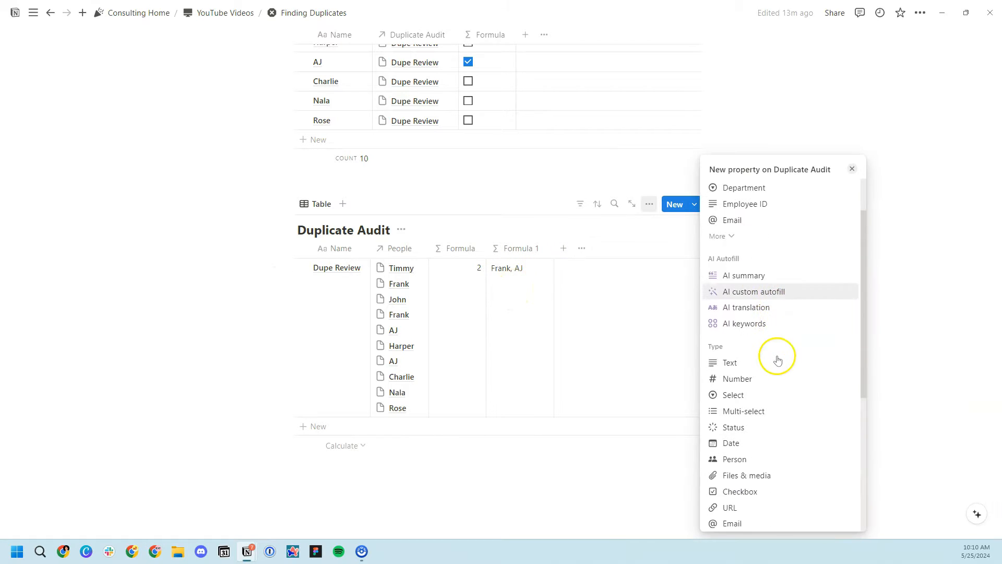
{"action": "left_click", "coordinate": [751, 459]}
{"action": "left_click", "coordinate": [620, 249]}
{"action": "left_click", "coordinate": [479, 294]}
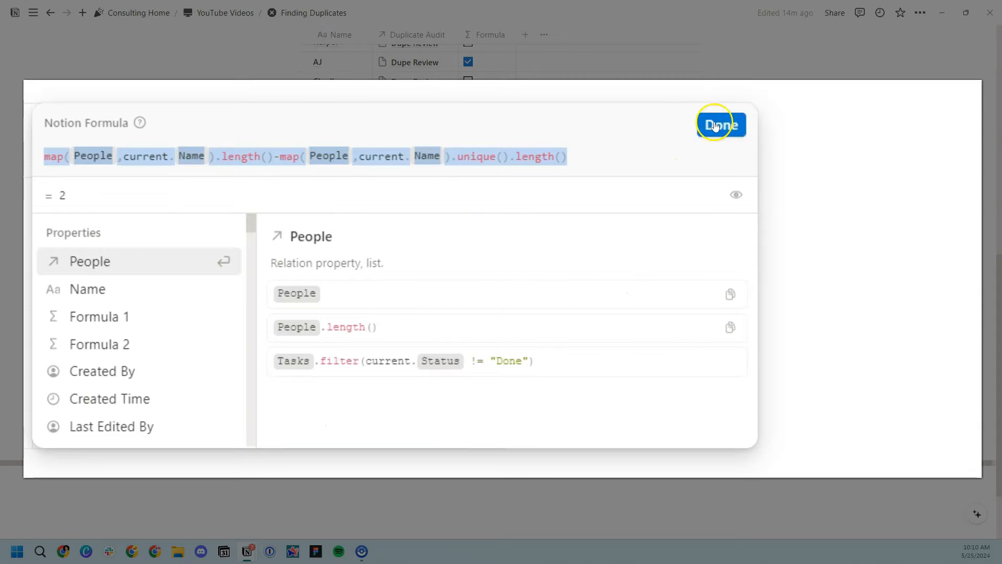
{"action": "type", "text": "+ \"Dupes which are ->\" +"}
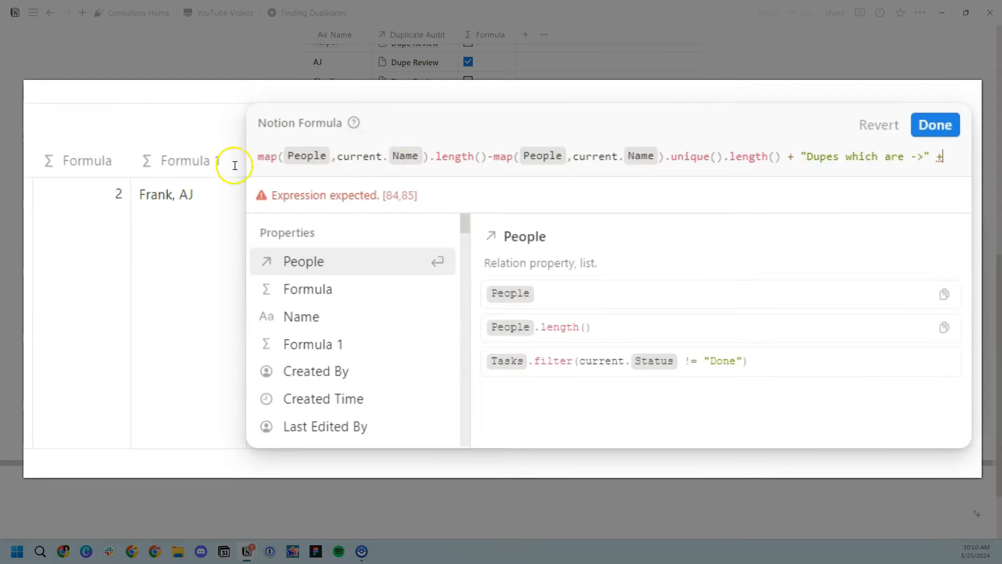
Step: Copy the Formula 1 expression, append it to the new formula and save the property as Duplicate Summary
{"action": "left_click", "coordinate": [181, 201]}
{"action": "key", "text": "ctrl+a"}
{"action": "key", "text": "ctrl+c"}
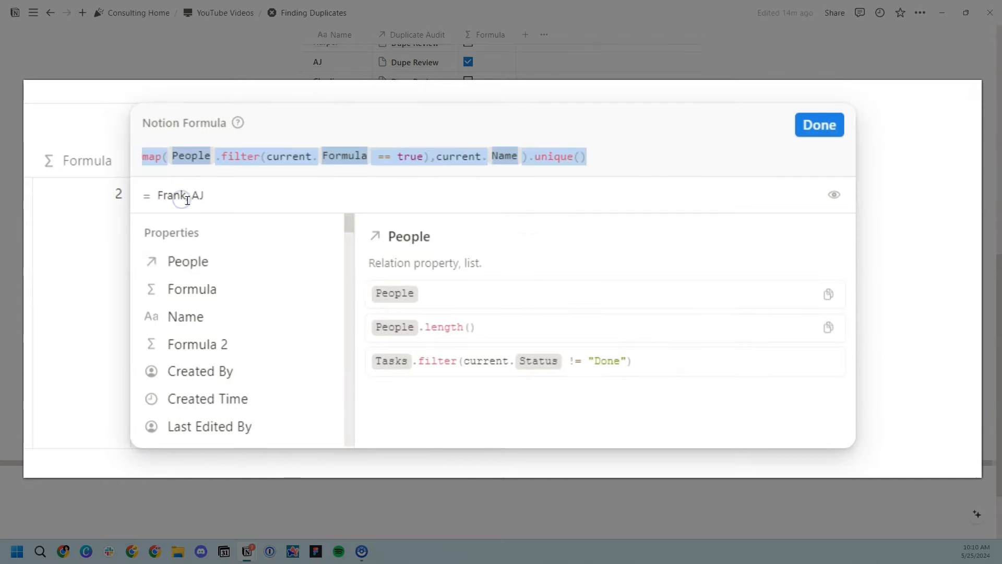
{"action": "left_click", "coordinate": [764, 115]}
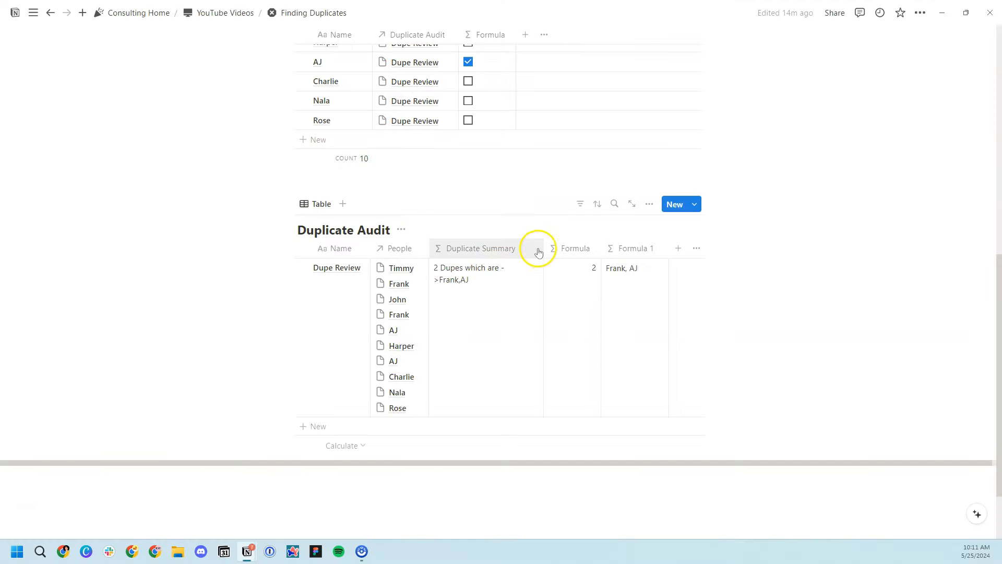
Step: Insert a right-arrow emoji below the Duplicate Audit table and use it to replace -> in the Duplicate Summary formula
{"action": "left_click", "coordinate": [402, 486]}
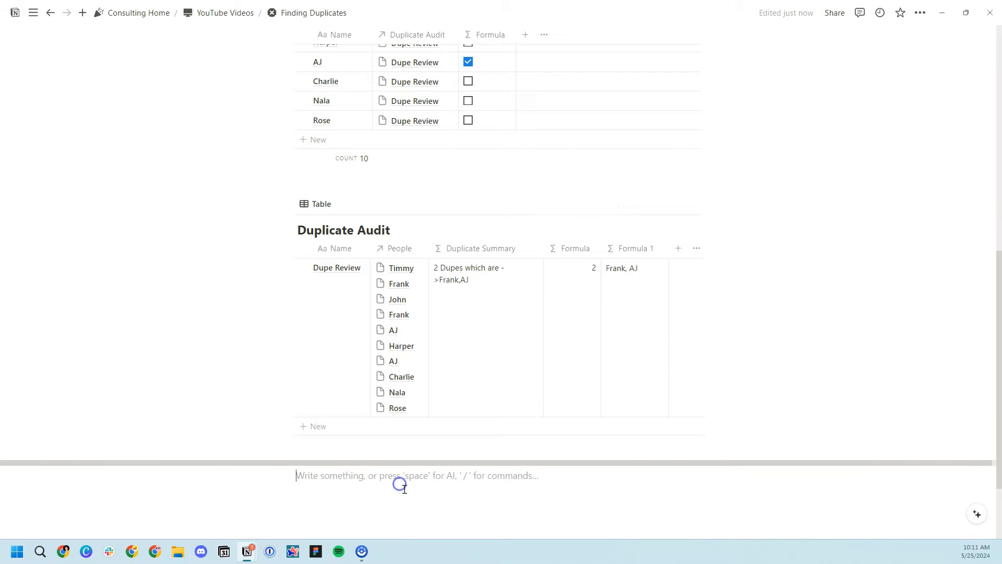
{"action": "type", "text": ":arro"}
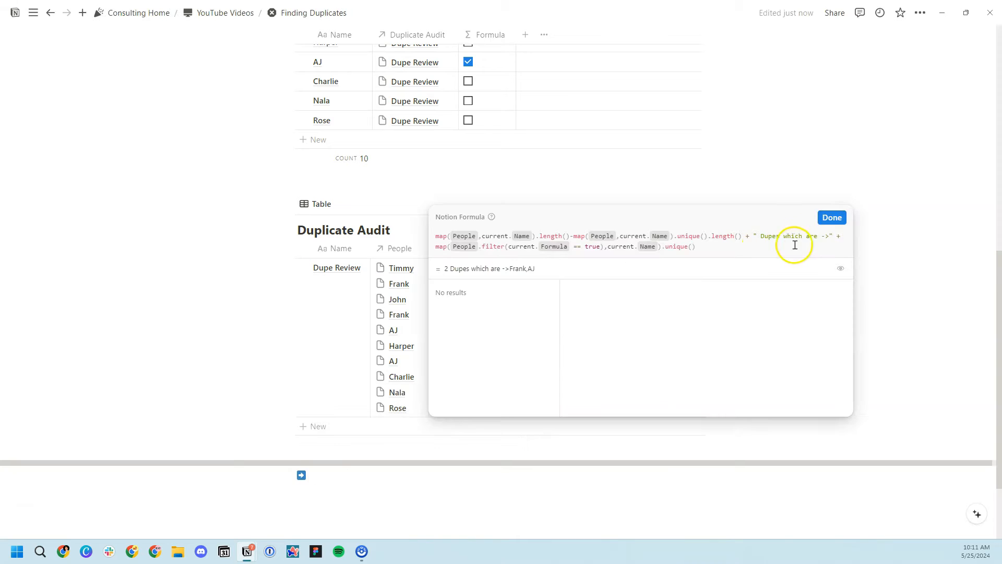
{"action": "left_click", "coordinate": [832, 217]}
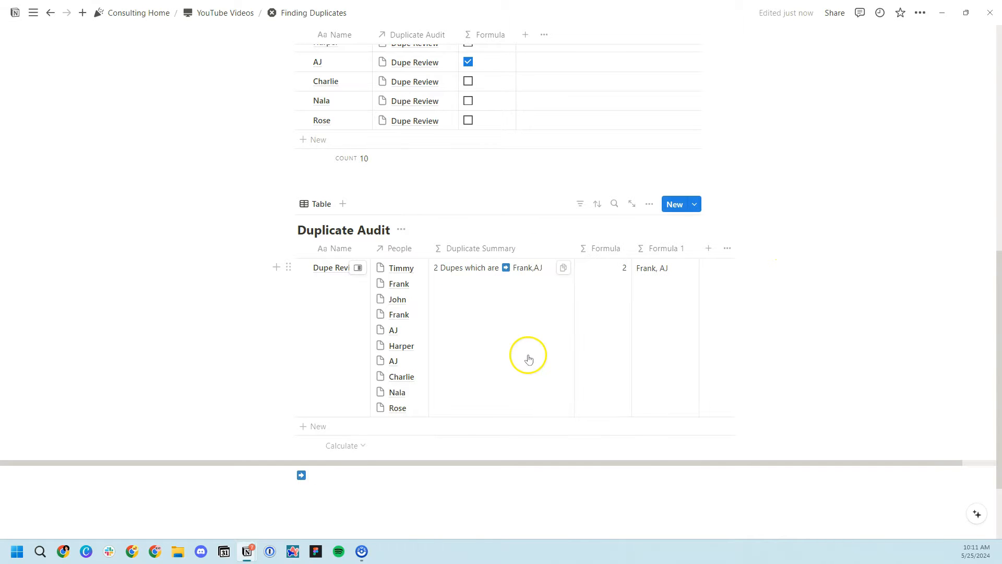
Step: Examine the Duplicate Summary formula and its preview in the formula editor, leaving it as is
{"action": "scroll", "coordinate": [528, 358], "scroll_direction": "up", "scroll_amount": 1}
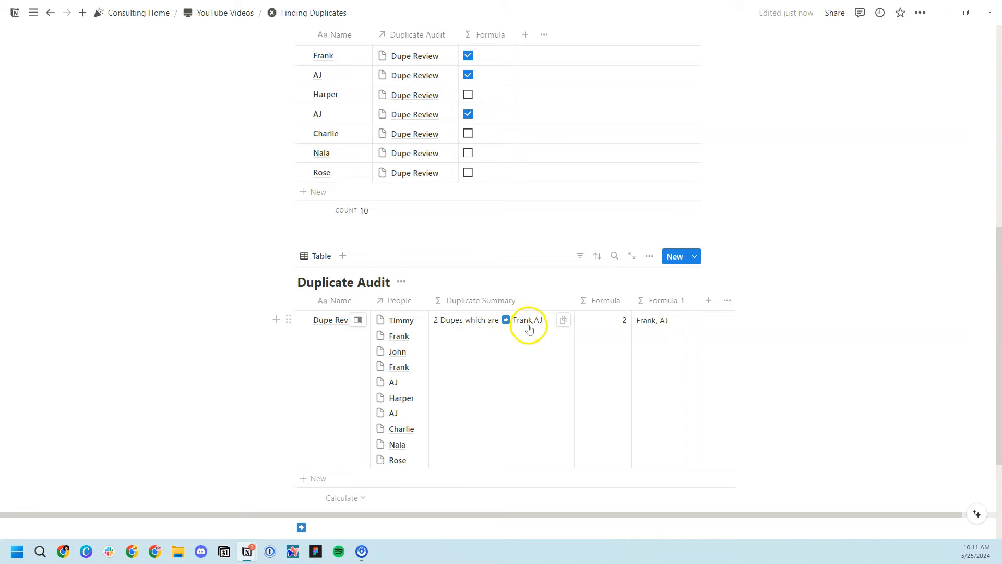
{"action": "left_click", "coordinate": [536, 344]}
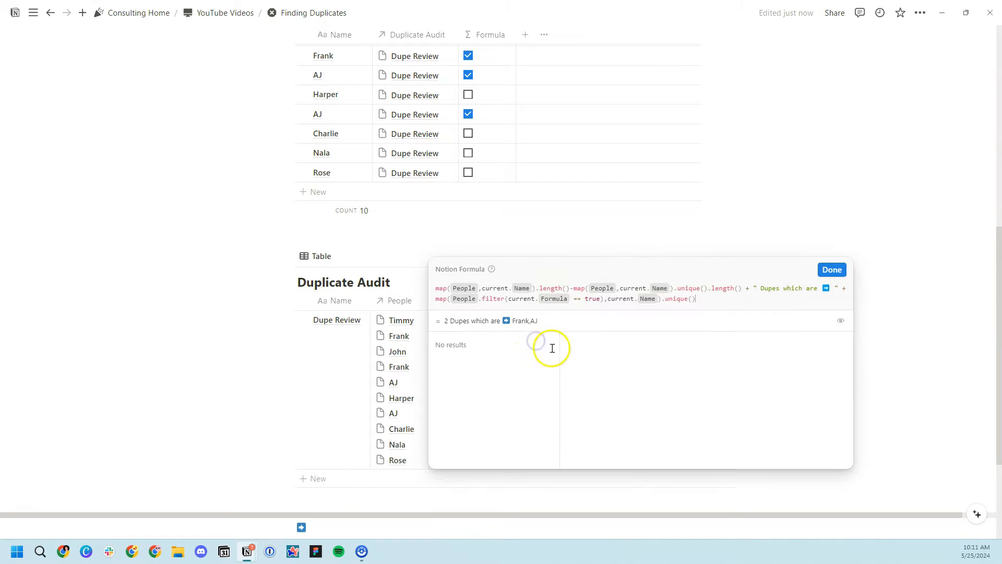
{"action": "left_click", "coordinate": [833, 269]}
Step: Review the three numbered duplicate questions at the start of the page and expand the Formula Credit section
{"action": "scroll", "coordinate": [511, 381], "scroll_direction": "up", "scroll_amount": 6}
{"action": "left_click_drag", "start_coordinate": [467, 143], "coordinate": [308, 138]}
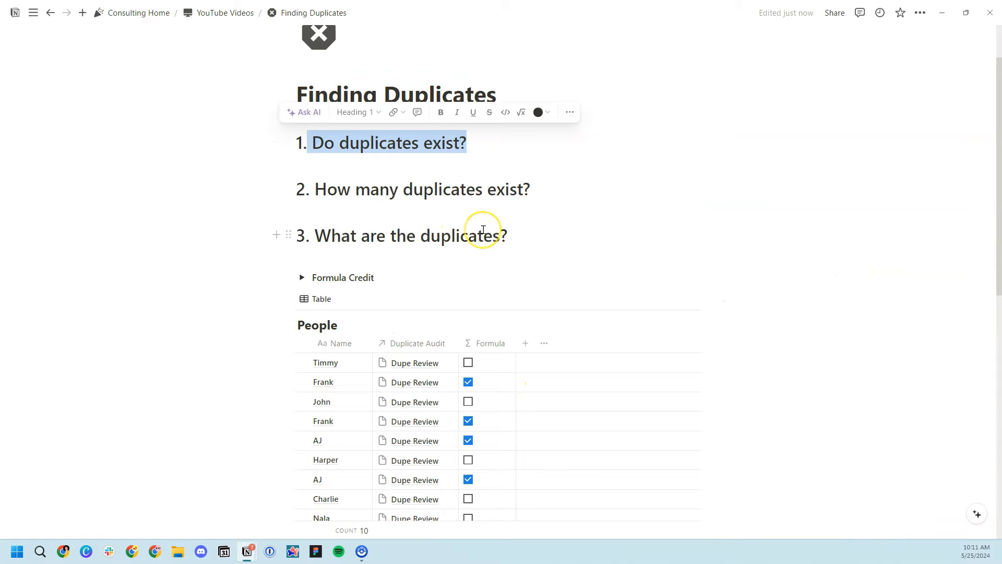
{"action": "scroll", "coordinate": [480, 228], "scroll_direction": "down", "scroll_amount": 2}
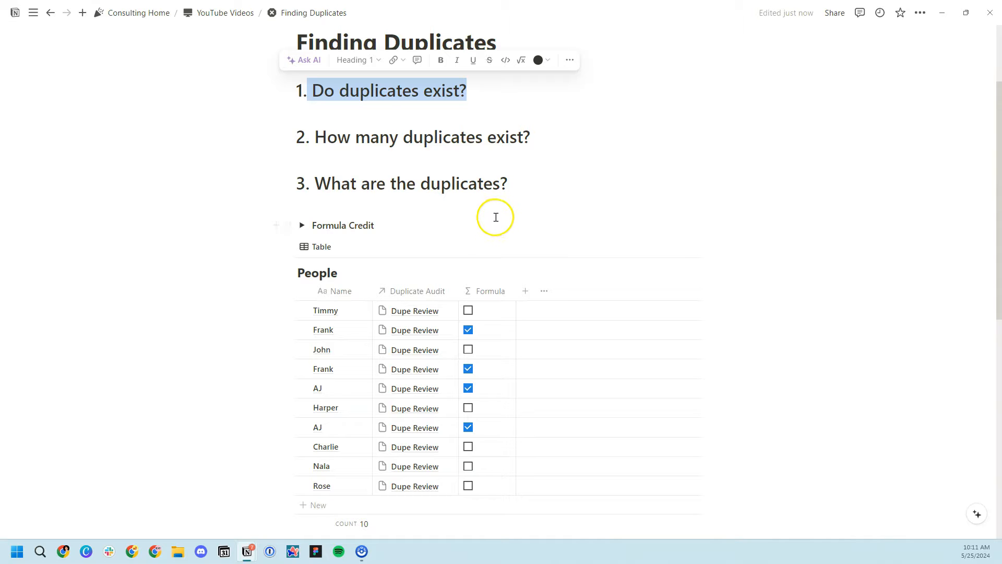
{"action": "left_click_drag", "start_coordinate": [530, 137], "coordinate": [314, 138]}
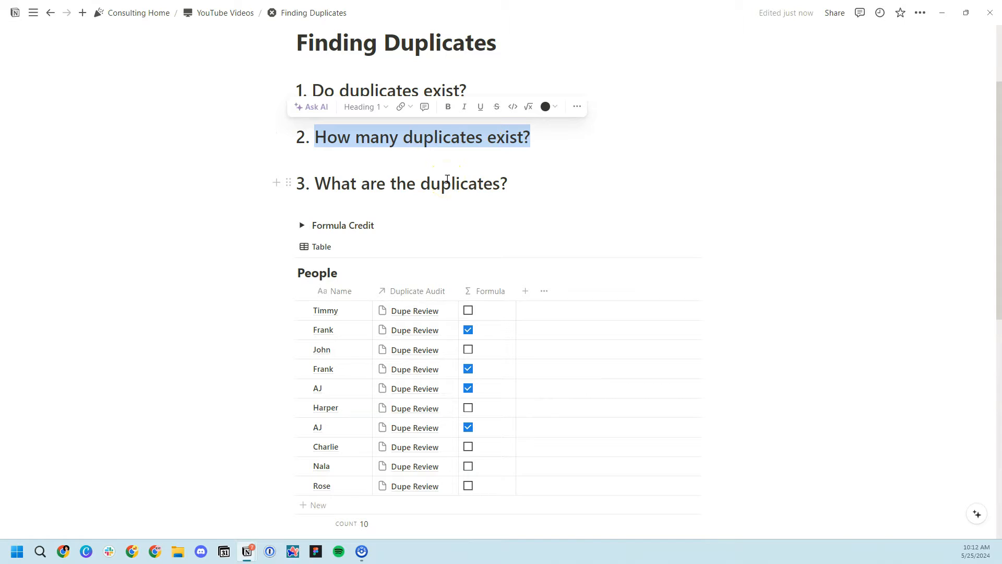
{"action": "scroll", "coordinate": [447, 179], "scroll_direction": "down", "scroll_amount": 1}
{"action": "left_click_drag", "start_coordinate": [517, 132], "coordinate": [323, 133]}
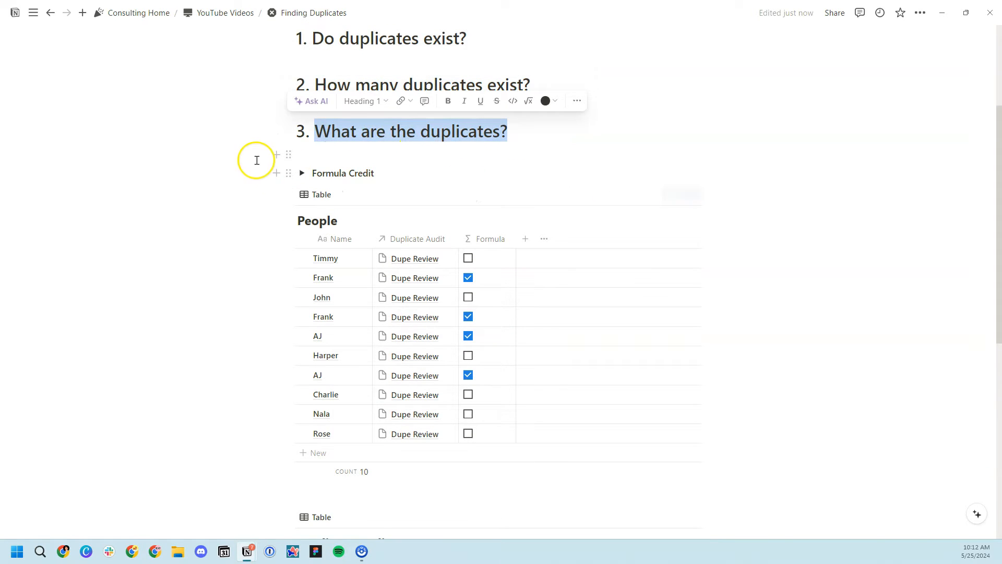
{"action": "left_click", "coordinate": [302, 174]}
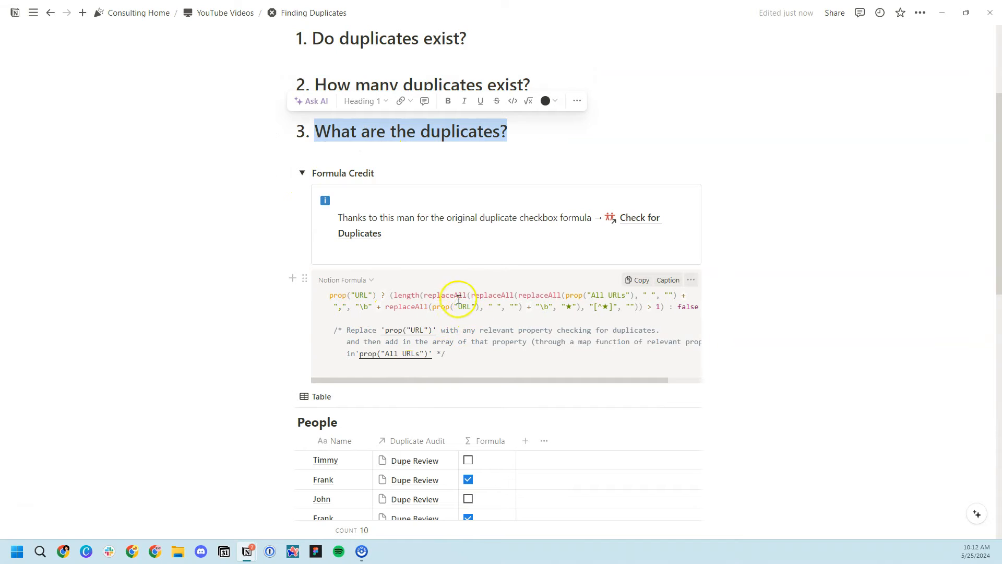
Step: Narrow the Duplicate Summary column in the Duplicate Audit table
{"action": "scroll", "coordinate": [468, 224], "scroll_direction": "down", "scroll_amount": 10}
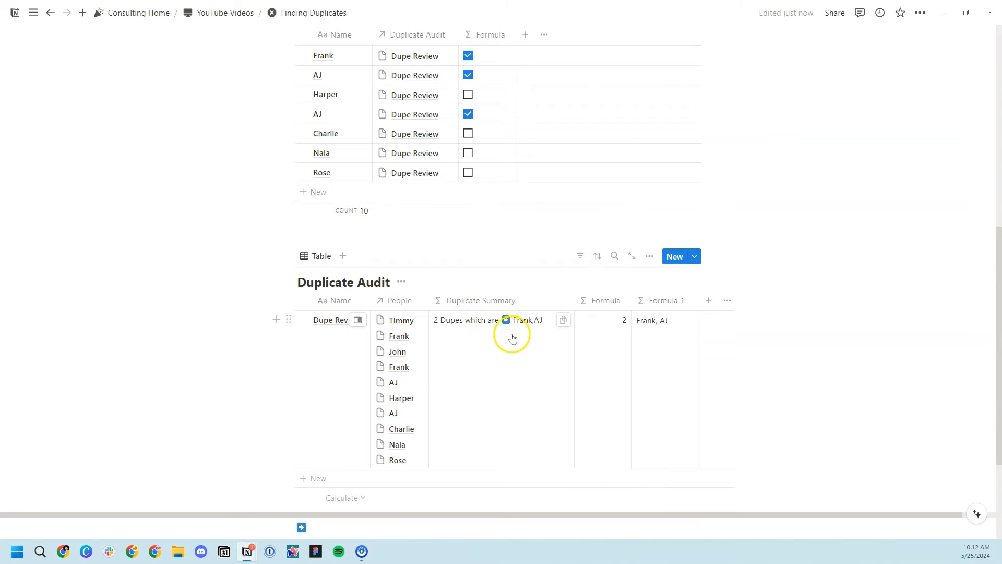
{"action": "left_click_drag", "start_coordinate": [574, 305], "coordinate": [552, 306]}
Step: View individual records of the People table in the side peek and close it
{"action": "scroll", "coordinate": [501, 396], "scroll_direction": "up", "scroll_amount": 5}
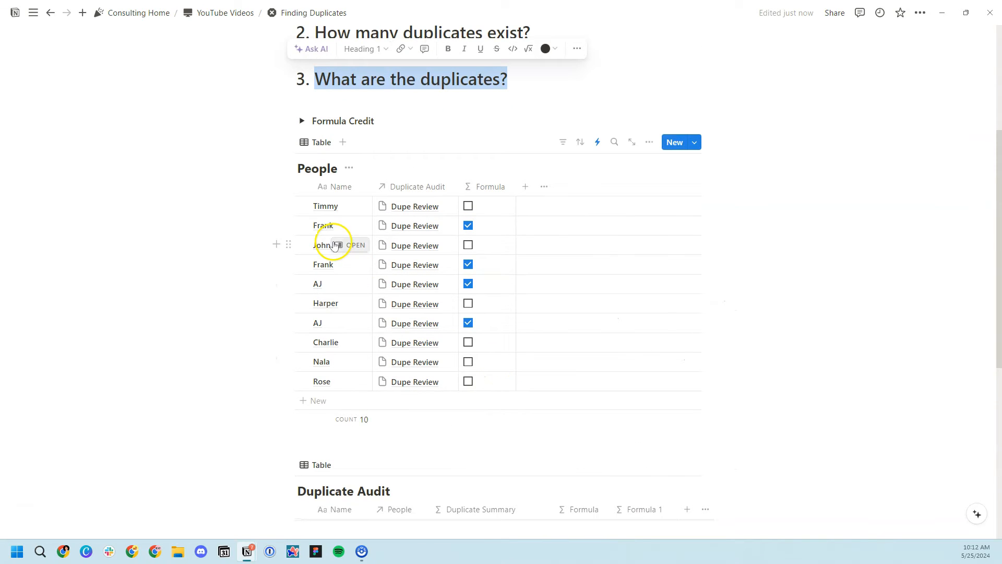
{"action": "left_click", "coordinate": [356, 243]}
{"action": "left_click", "coordinate": [167, 284]}
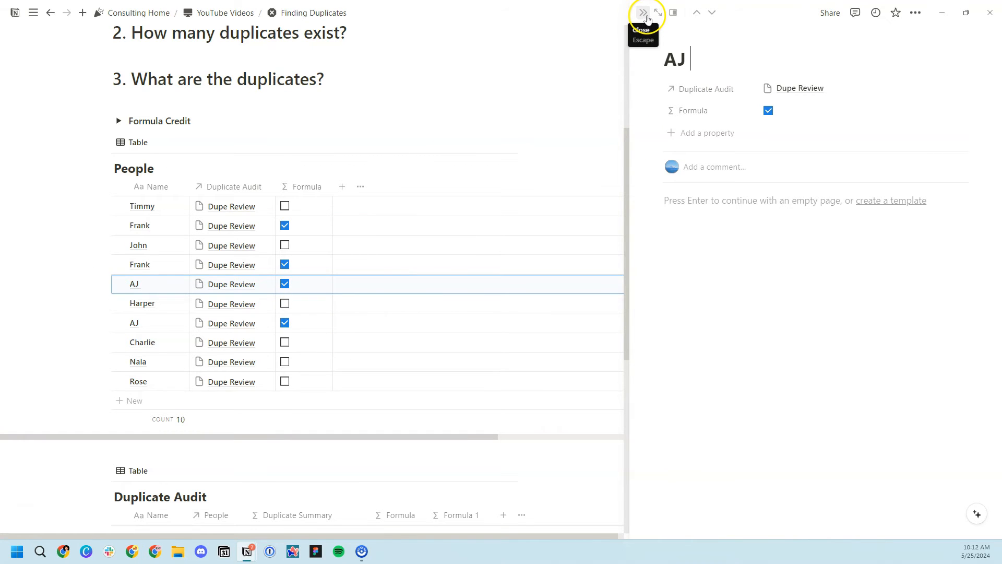
{"action": "left_click", "coordinate": [647, 19]}
Step: Review the People checkboxes and the Duplicate Audit summary against the three duplicate questions on the page
{"action": "scroll", "coordinate": [446, 214], "scroll_direction": "down", "scroll_amount": 3}
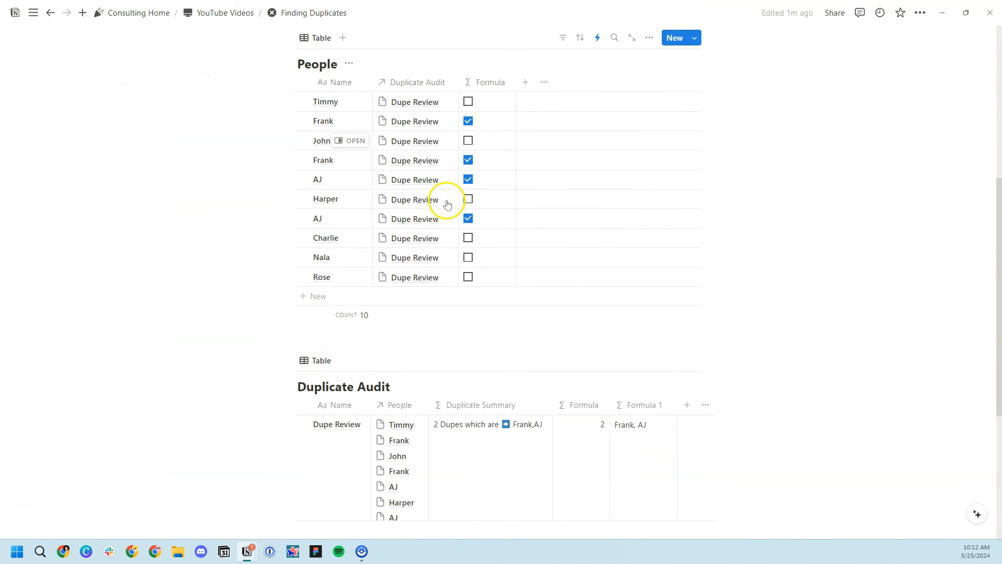
{"action": "scroll", "coordinate": [447, 201], "scroll_direction": "up", "scroll_amount": 4}
{"action": "scroll", "coordinate": [417, 172], "scroll_direction": "down", "scroll_amount": 4}
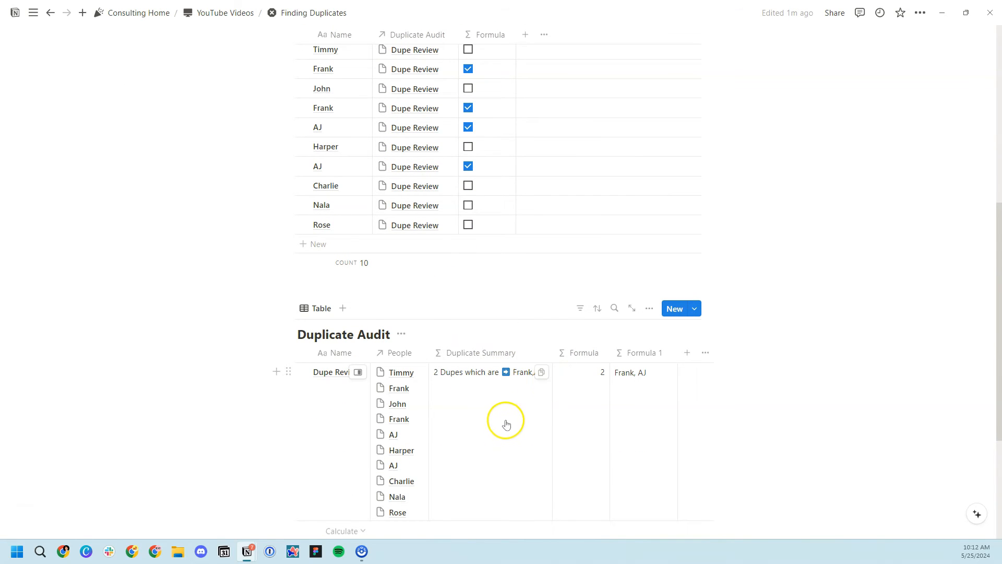
{"action": "scroll", "coordinate": [506, 422], "scroll_direction": "up", "scroll_amount": 2}
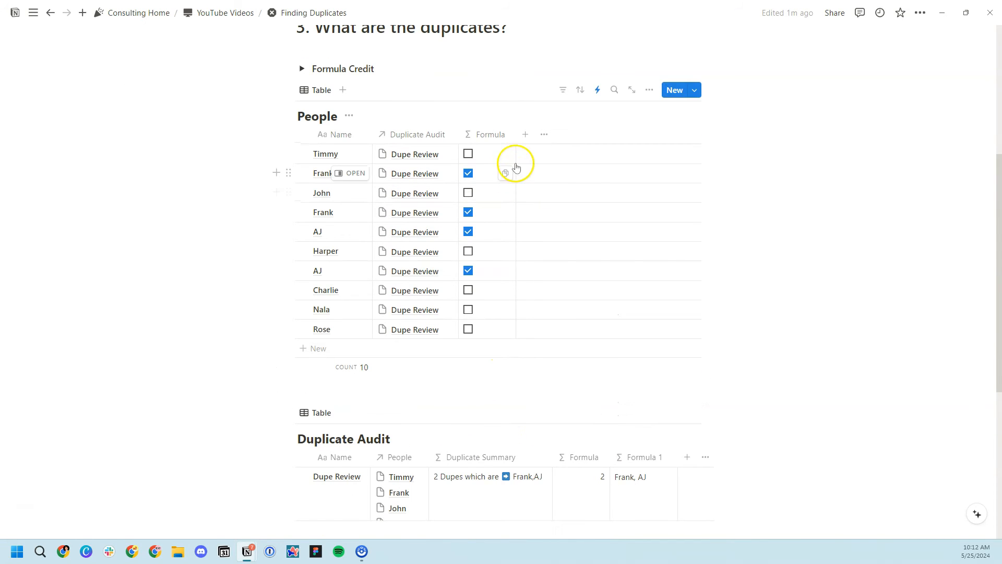
{"action": "scroll", "coordinate": [491, 250], "scroll_direction": "down", "scroll_amount": 1}
{"action": "scroll", "coordinate": [491, 250], "scroll_direction": "up", "scroll_amount": 6}
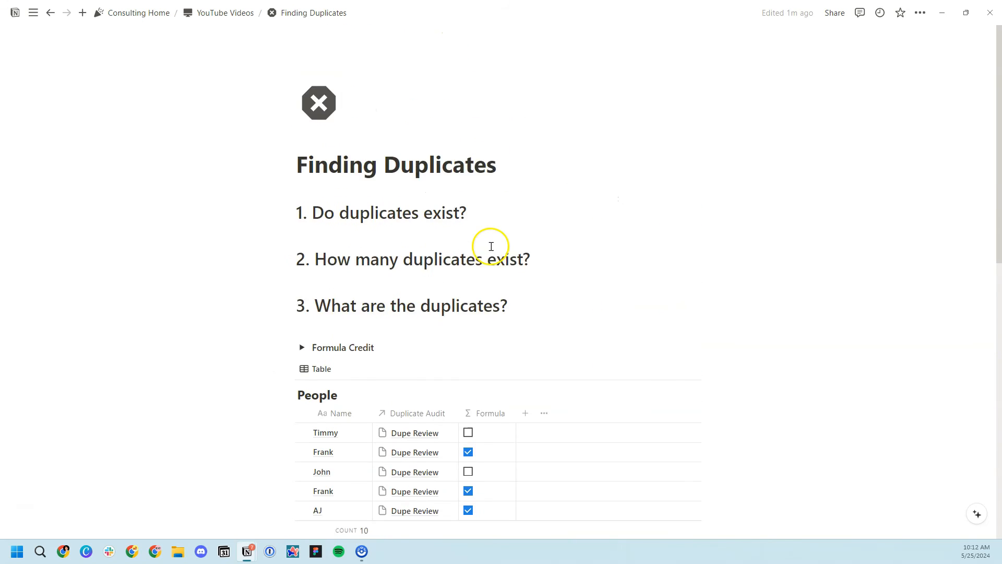
{"action": "scroll", "coordinate": [489, 246], "scroll_direction": "down", "scroll_amount": 9}
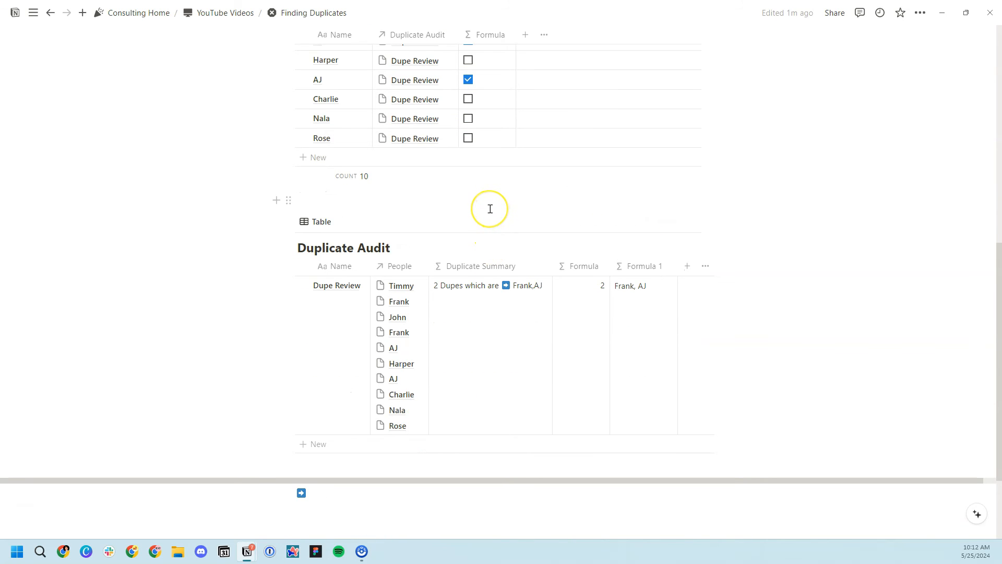
{"action": "scroll", "coordinate": [483, 214], "scroll_direction": "up", "scroll_amount": 4}
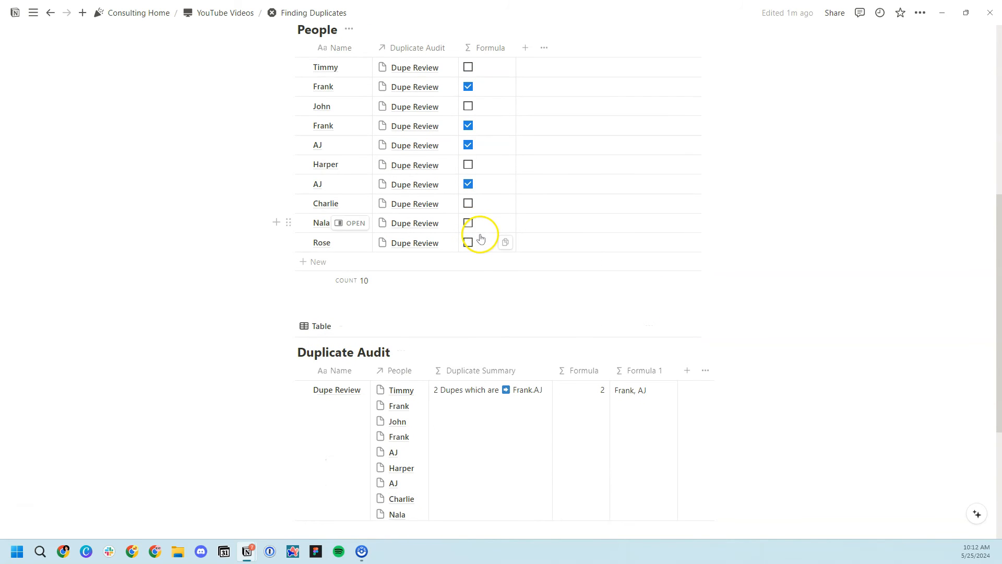
{"action": "scroll", "coordinate": [453, 272], "scroll_direction": "up", "scroll_amount": 4}
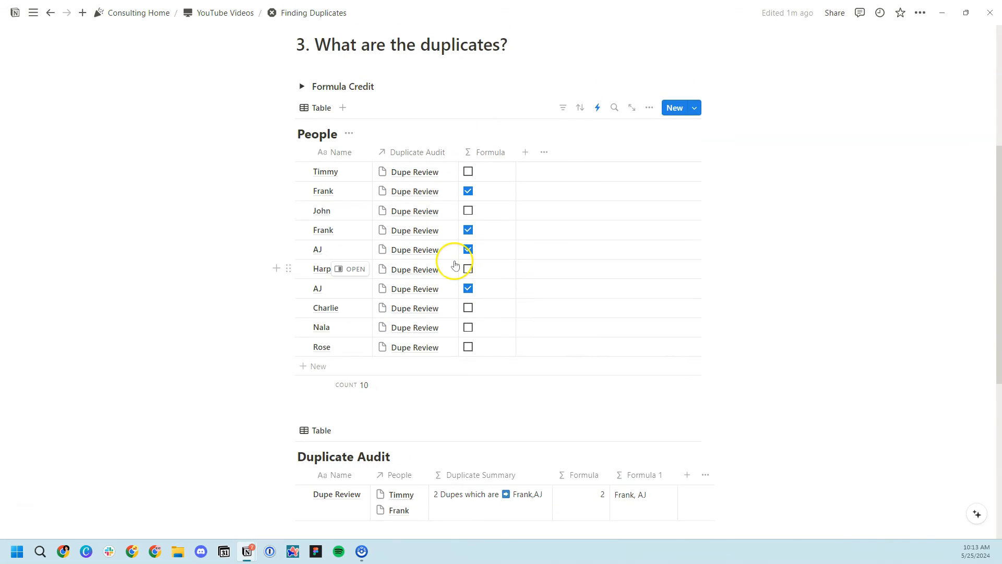
{"action": "scroll", "coordinate": [455, 265], "scroll_direction": "down", "scroll_amount": 3}
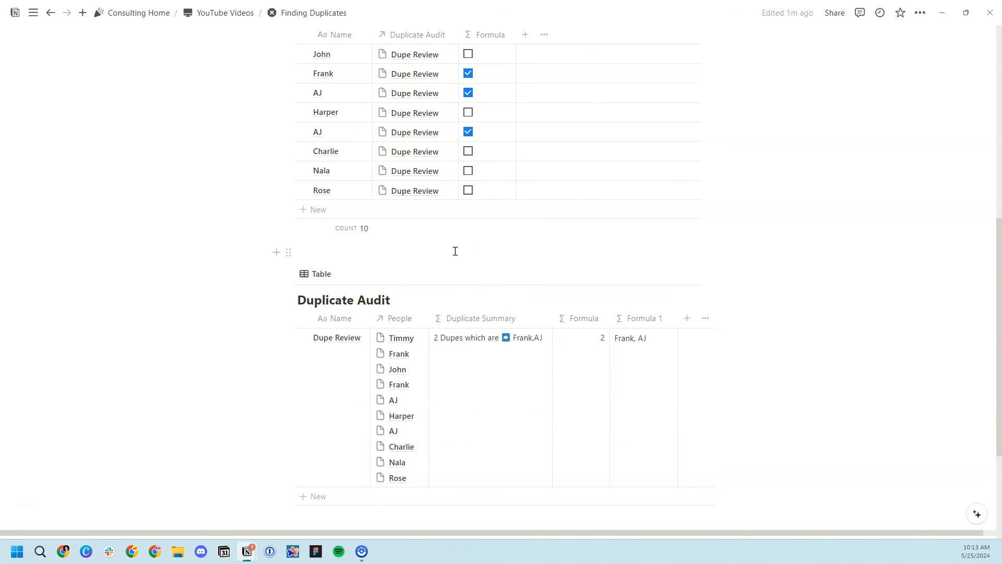
{"action": "scroll", "coordinate": [455, 251], "scroll_direction": "up", "scroll_amount": 8}
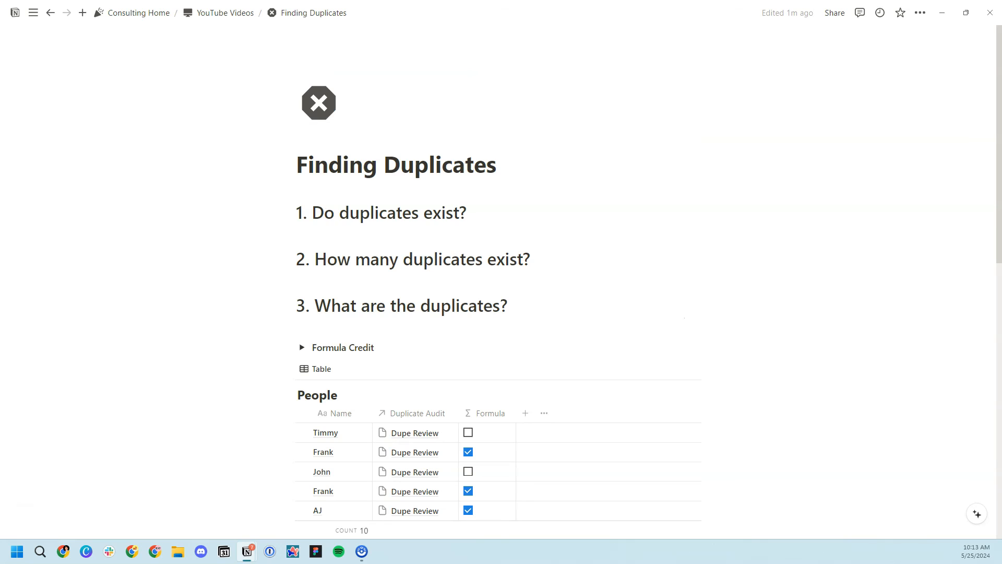